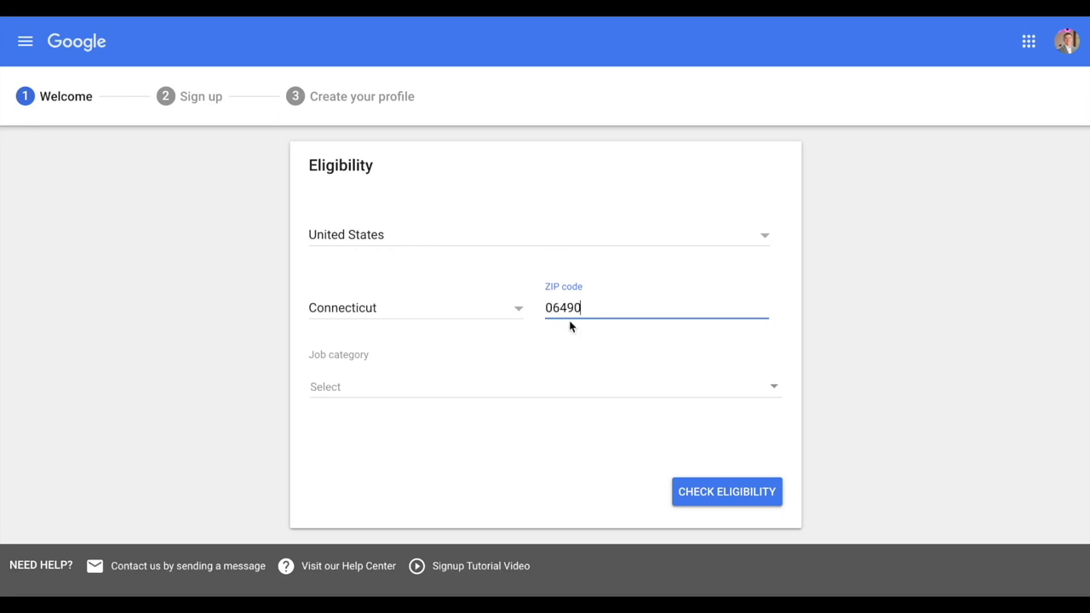
Check eligibility for ZIP 06479 with Window cleaning as the job category
key("BackSpace")
key("BackSpace")
key("BackSpace")
key("BackSpace")
type("06479")
left_click(380, 393)
scroll(443, 529, "down", 3)
scroll(479, 525, "down", 10)
scroll(480, 522, "up", 1)
scroll(480, 526, "down", 1)
left_click(446, 539)
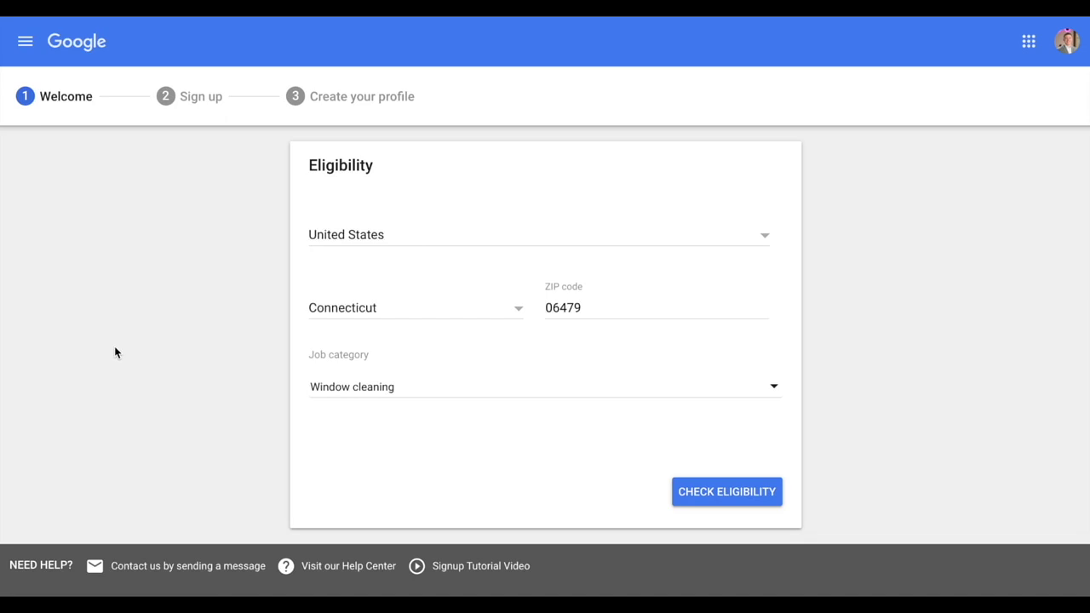
left_click(734, 499)
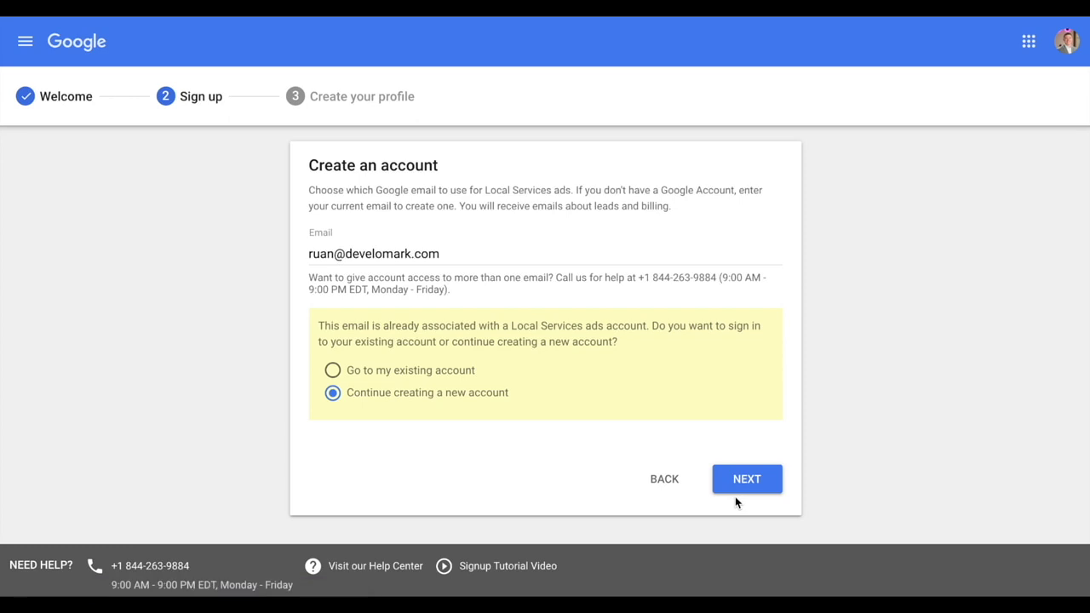
Continue creating a new account, then look through the main navigation list
left_click(739, 485)
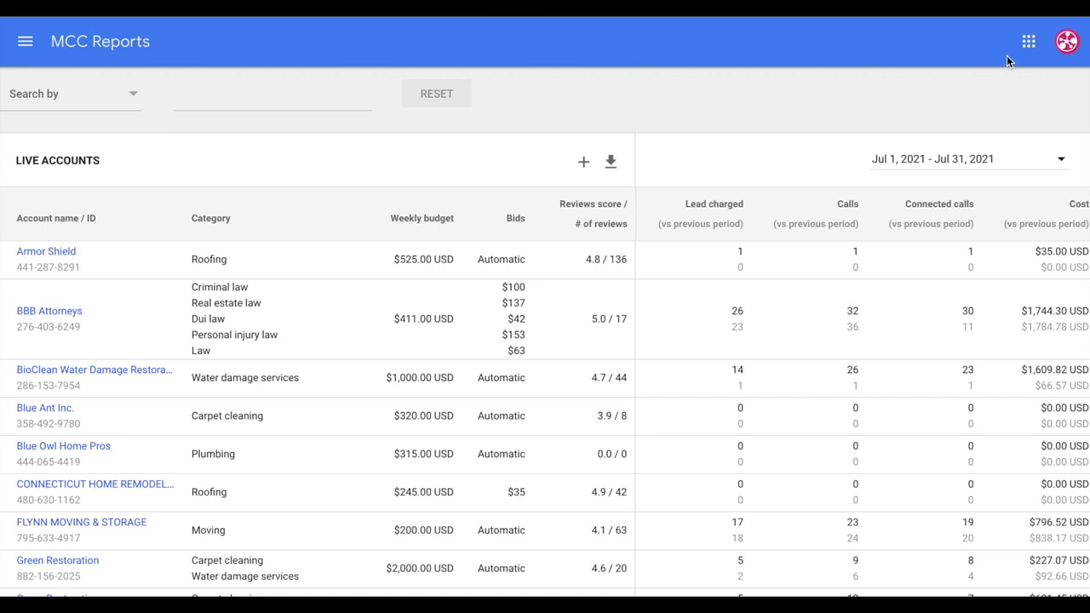
left_click(26, 42)
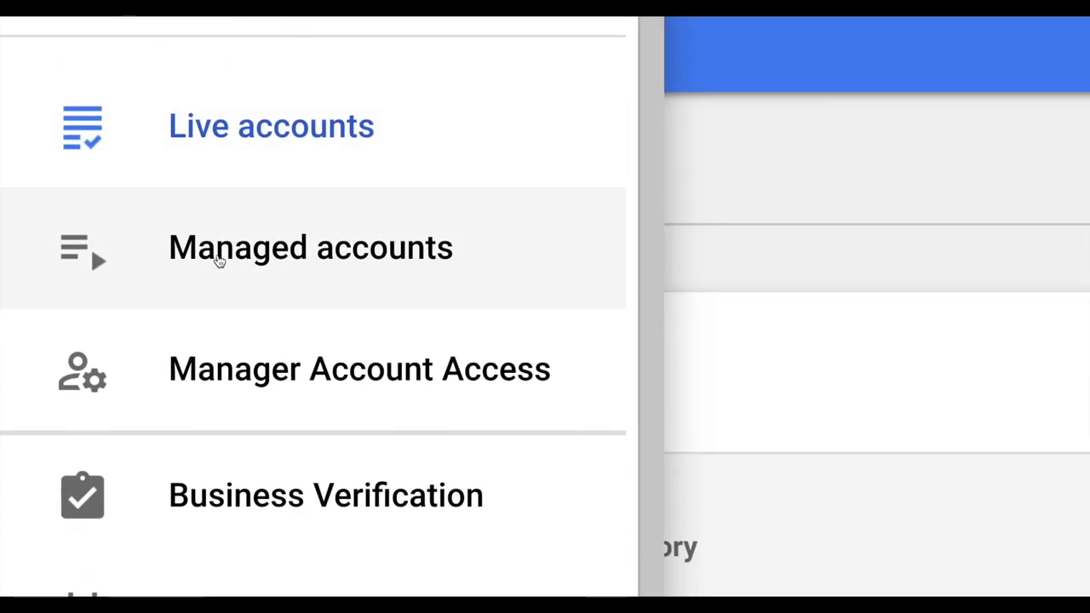
scroll(275, 292, "down", 1)
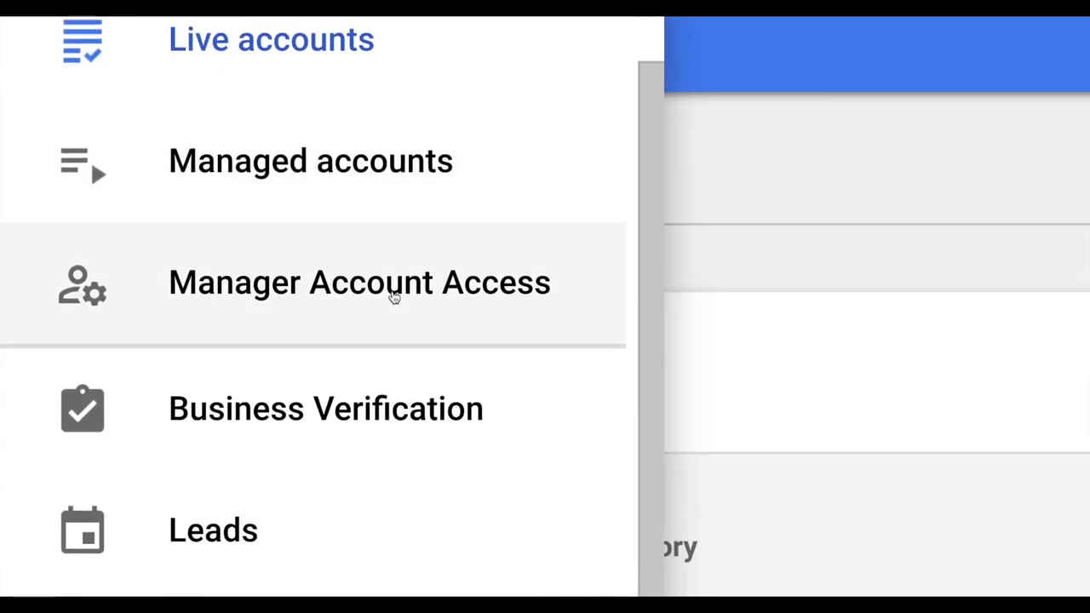
scroll(393, 296, "down", 10)
scroll(405, 294, "down", 3)
scroll(417, 290, "up", 15)
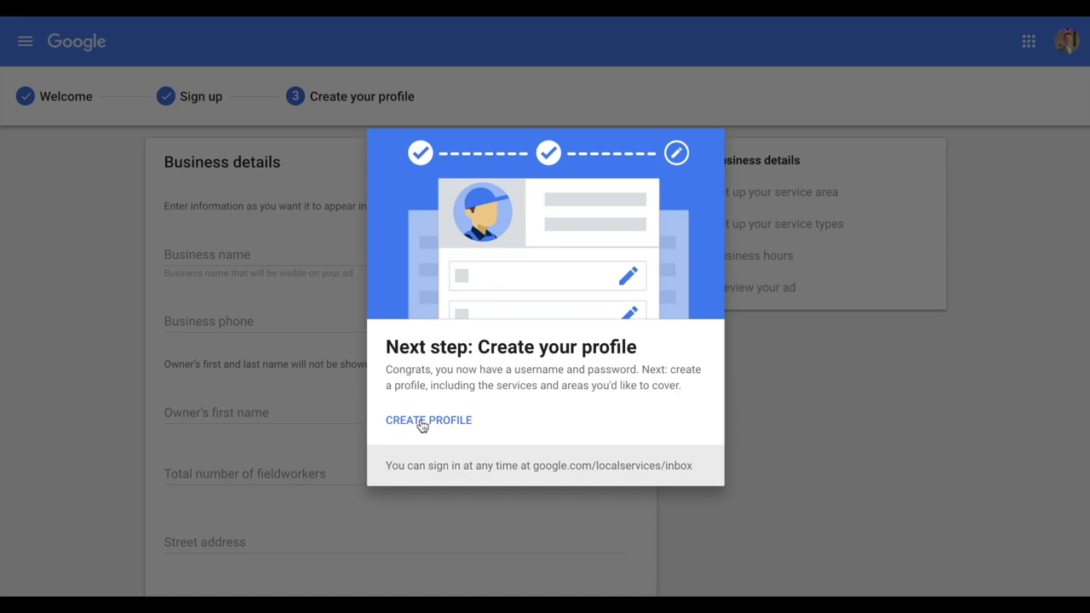
Start the profile with Painters Connecticut as business and registration name
left_click(423, 426)
left_click(262, 257)
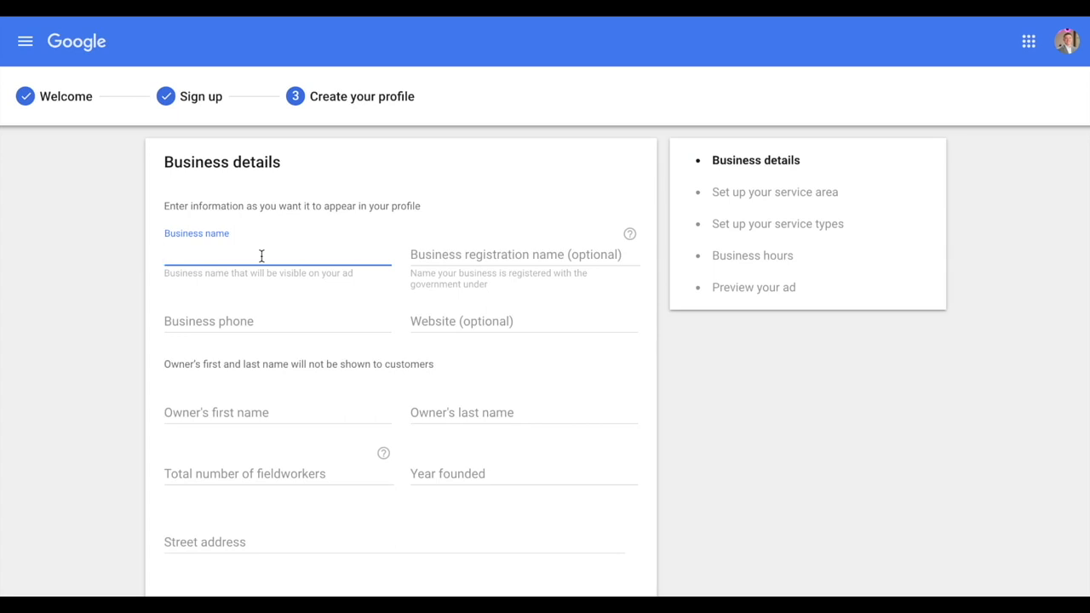
type("Painters Connecticut")
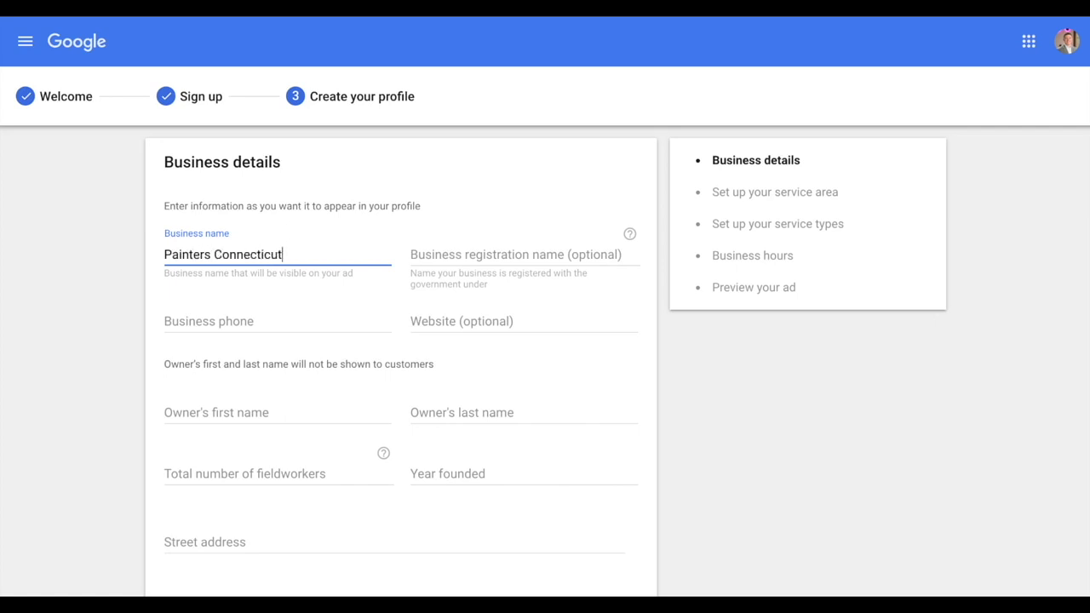
key("Tab")
type("Paint")
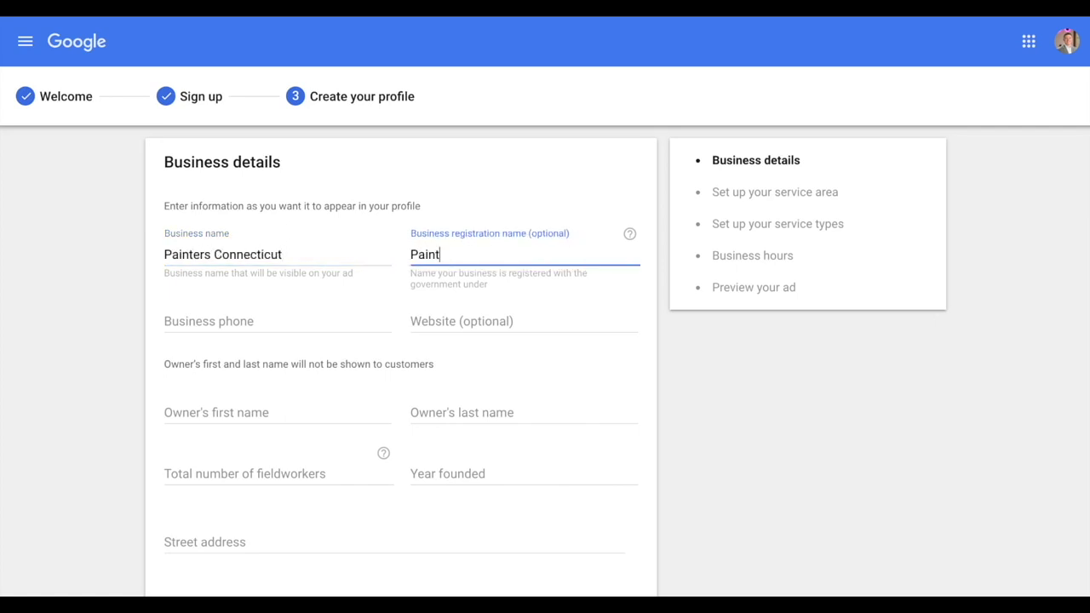
type("ers Connecticut")
Enter the business phone number and the website painting.com
key("Tab")
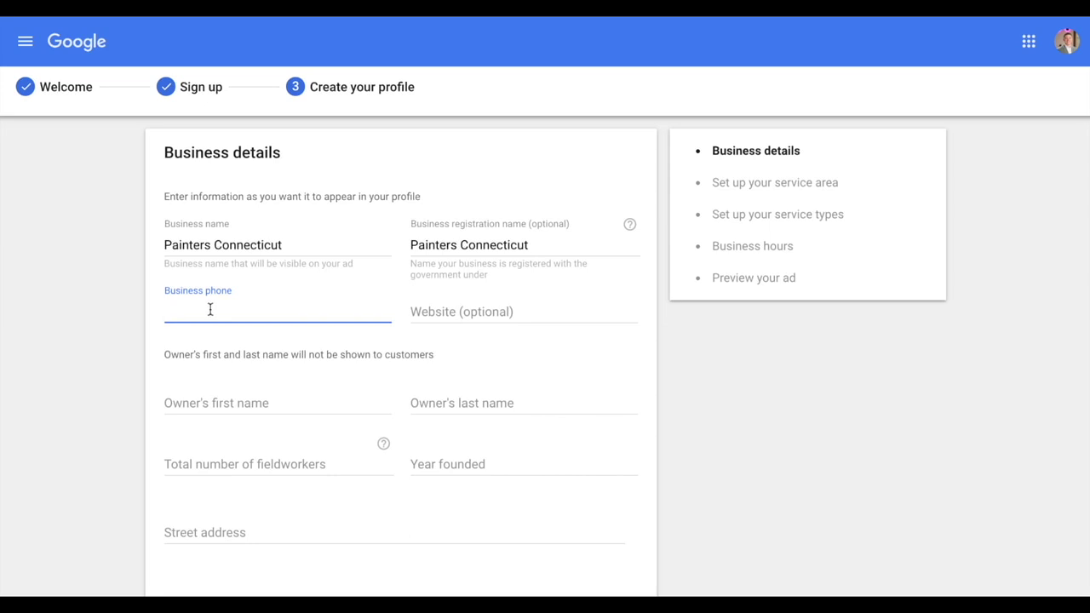
left_click(499, 313)
type("painting.com")
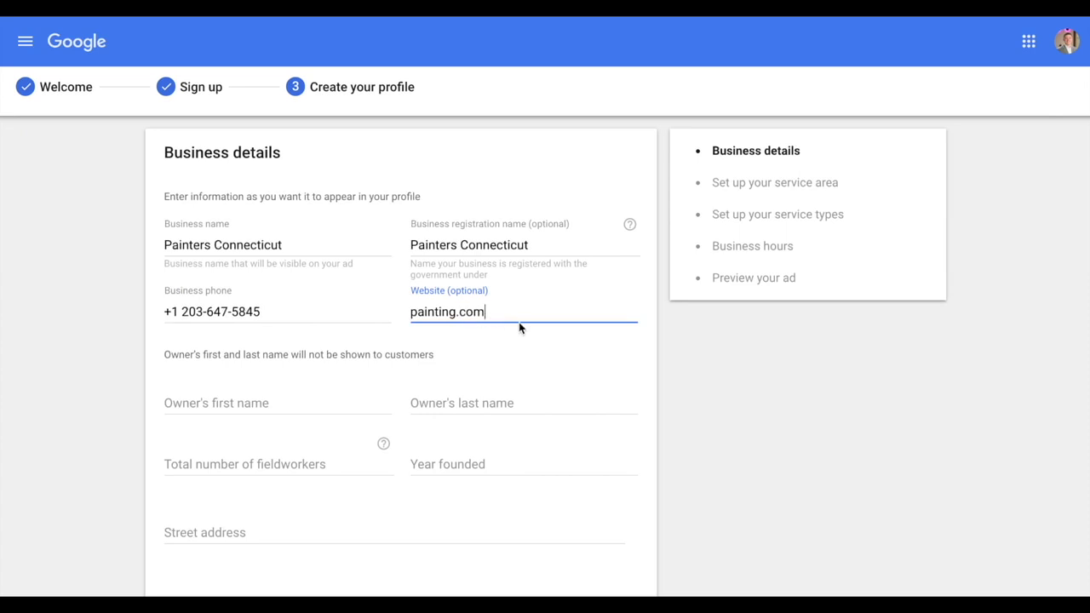
scroll(519, 322, "down", 2)
left_click(282, 296)
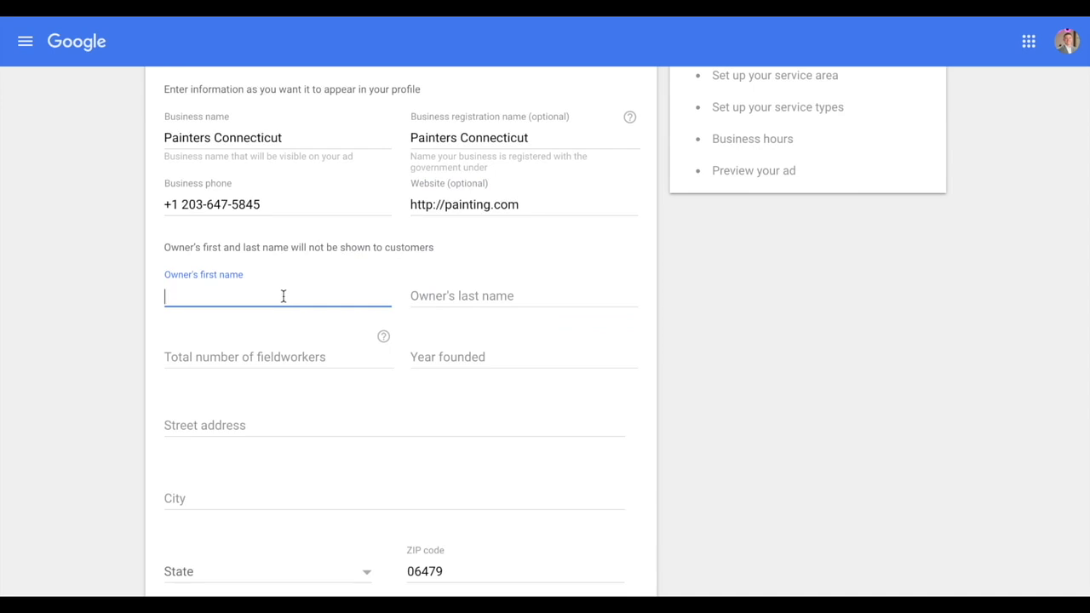
Enter the owner's first and last name, 0 fieldworkers, and the year founded
key("Tab")
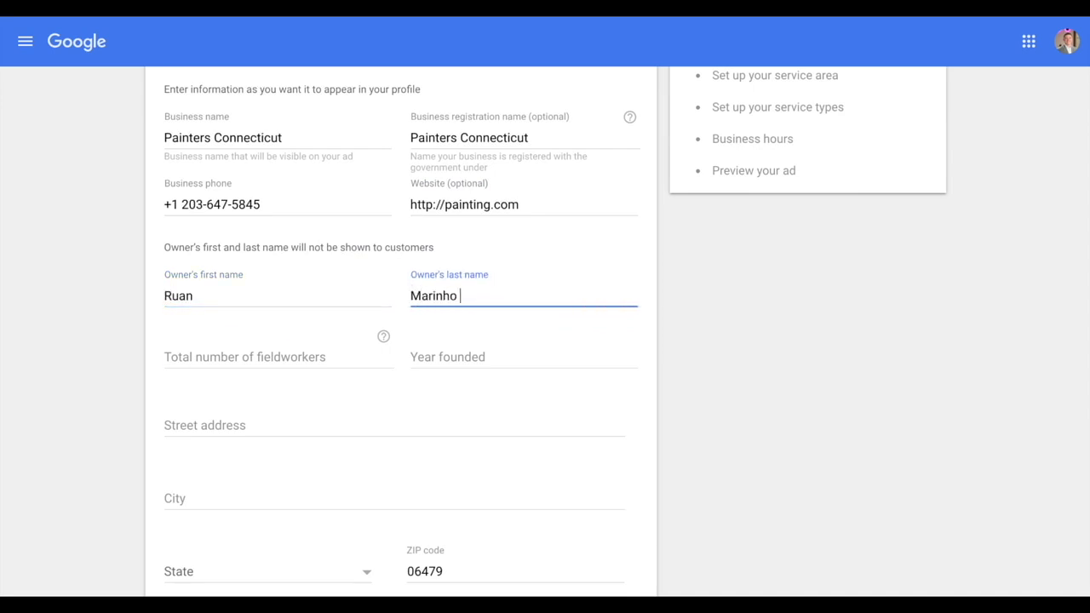
left_click(273, 357)
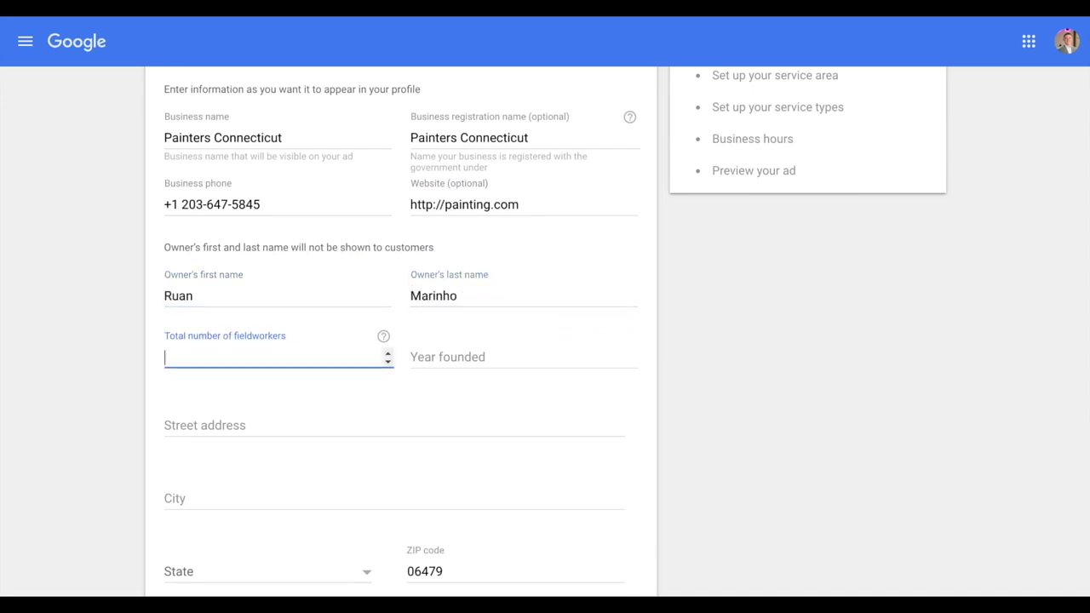
type("0")
left_click(528, 362)
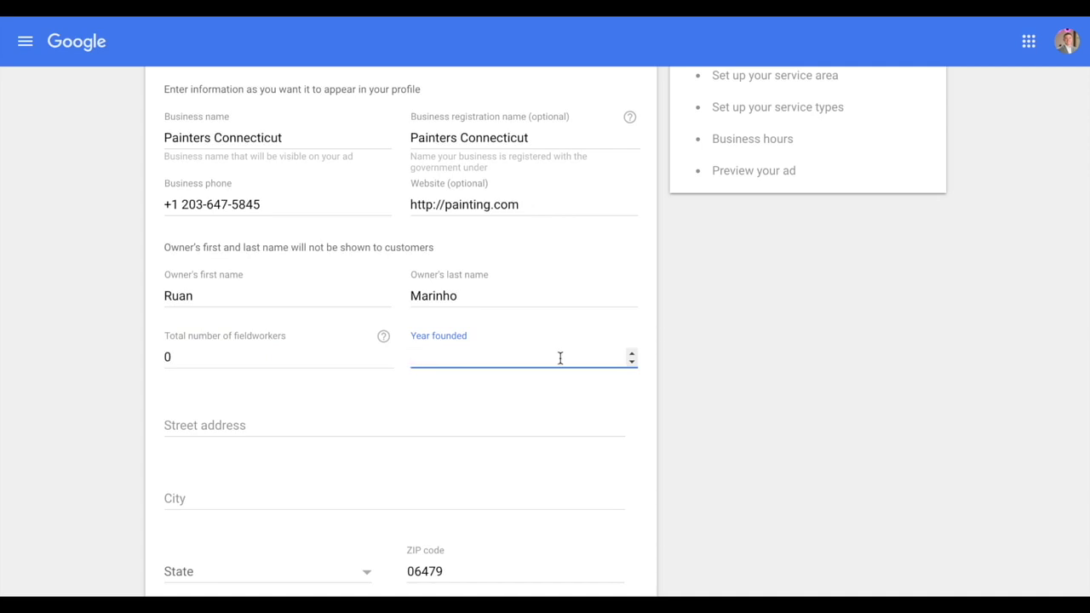
type("2013")
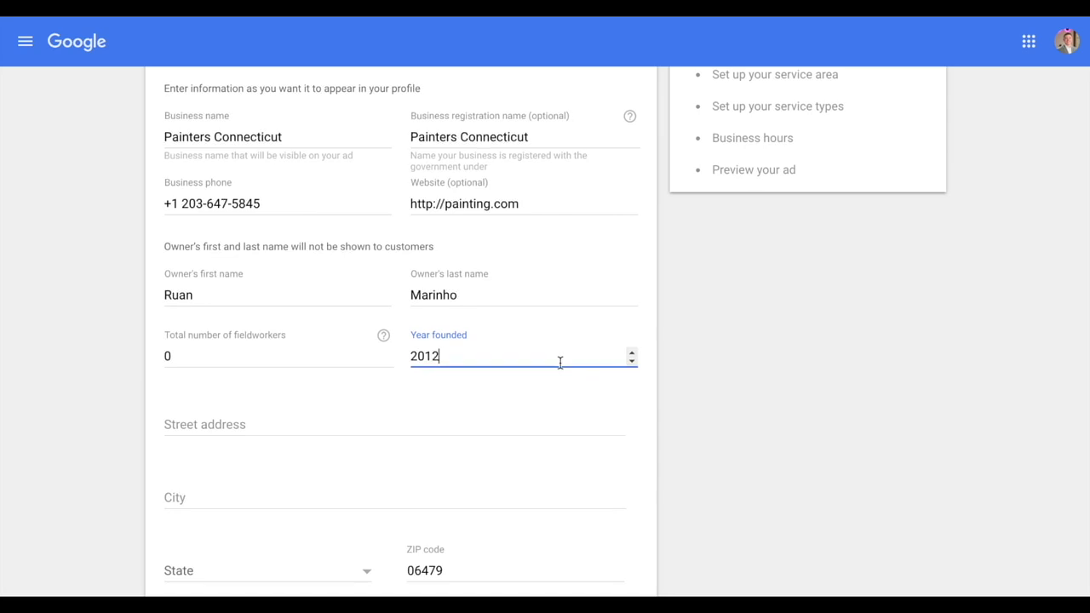
Fill the street address from the suggestion, allow customer visits, and submit the details
scroll(560, 360, "down", 1)
left_click(334, 307)
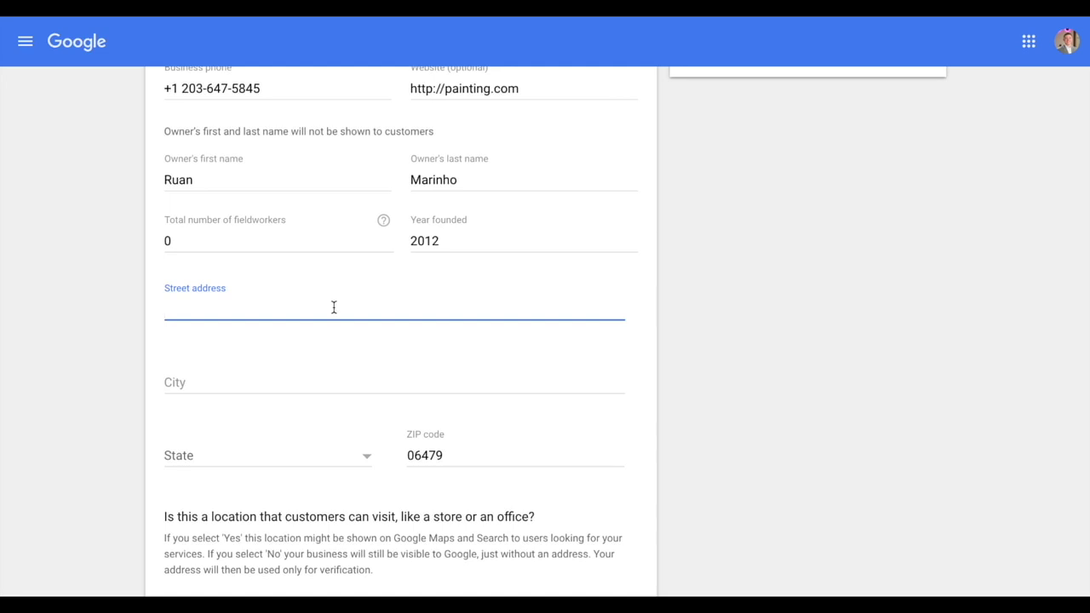
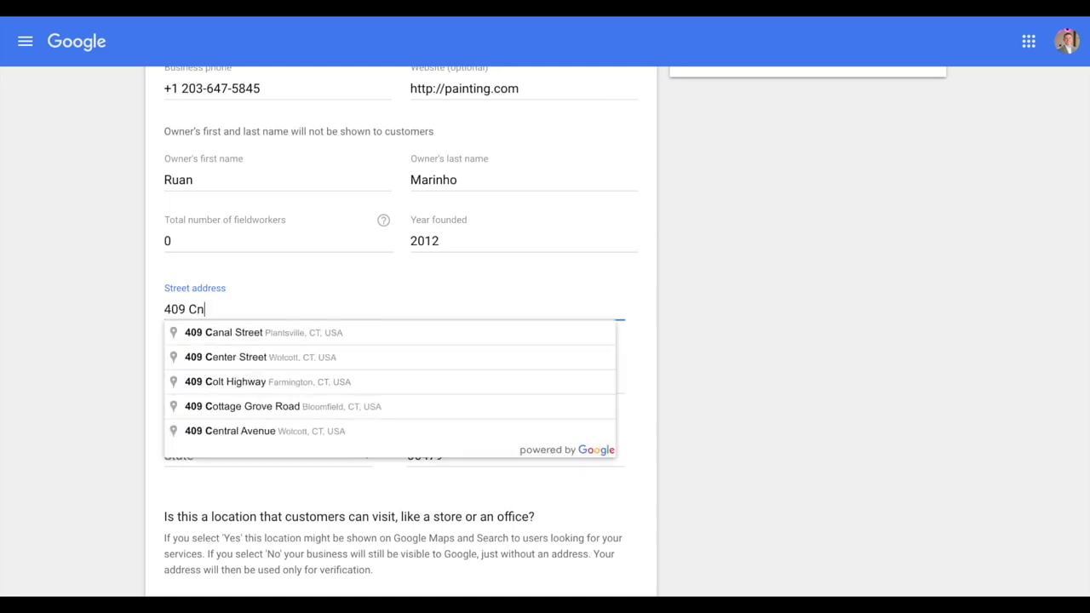
left_click(313, 334)
scroll(388, 371, "down", 2)
scroll(387, 372, "down", 1)
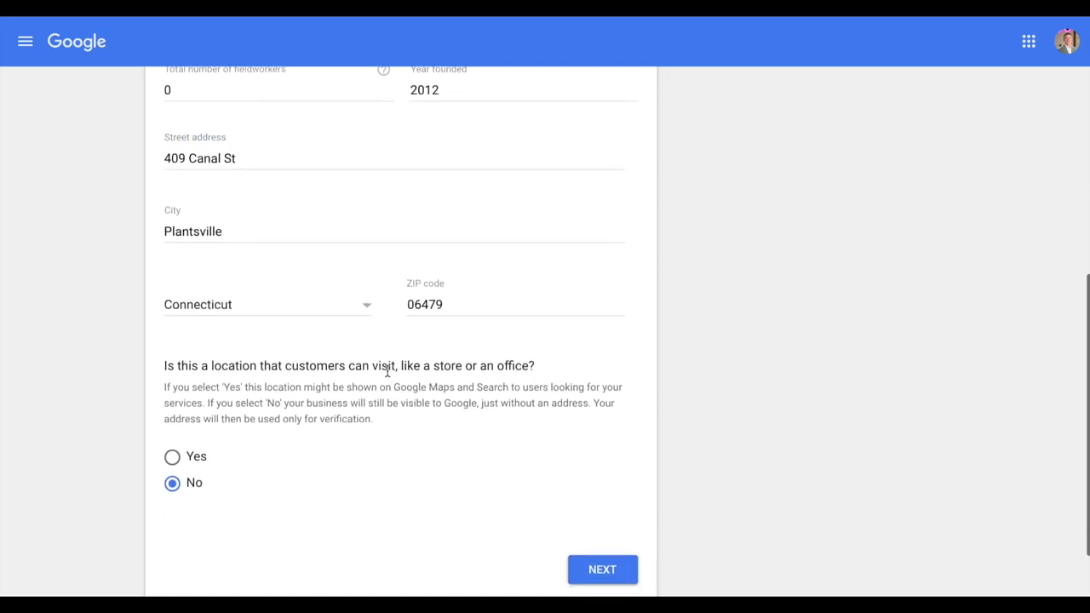
left_click(176, 458)
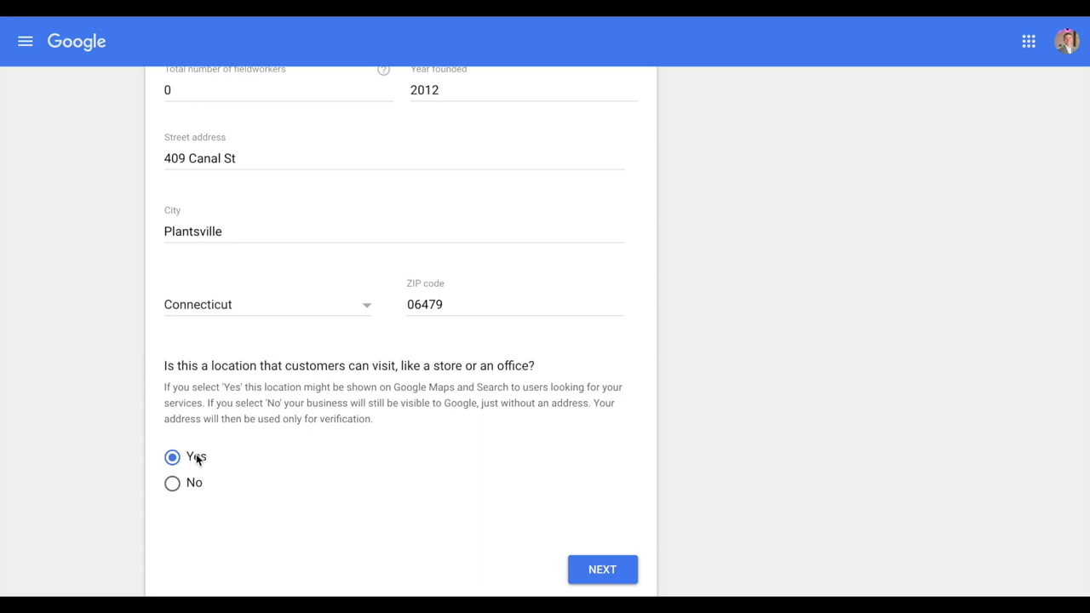
left_click(621, 571)
Add Southington, Waterbury, Hartford County and New Haven County to the service area
scroll(777, 511, "down", 1)
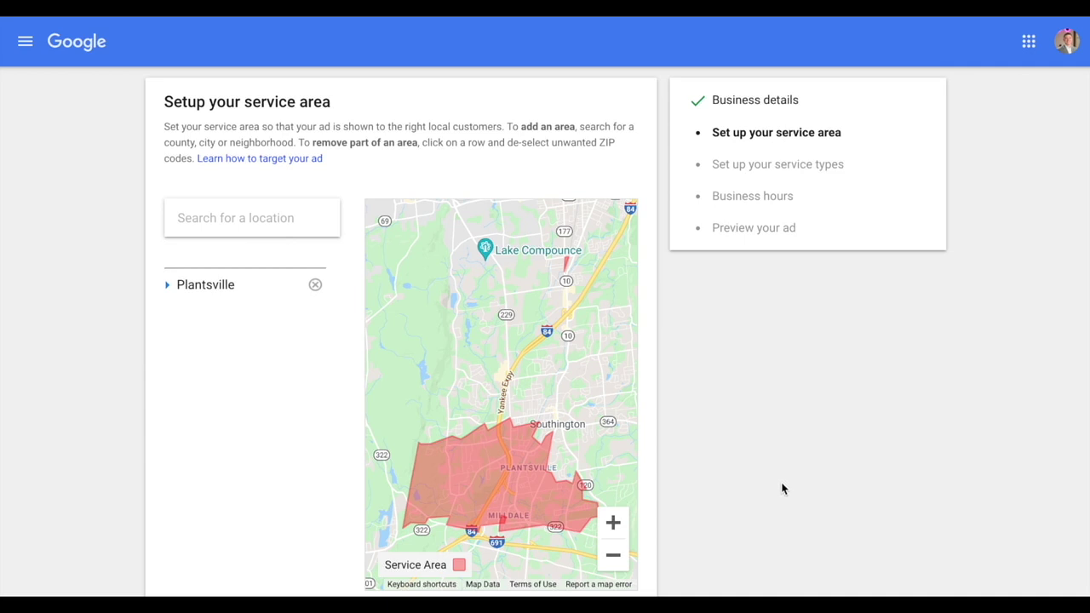
left_click(278, 219)
type("o")
key("BackSpace")
type("south")
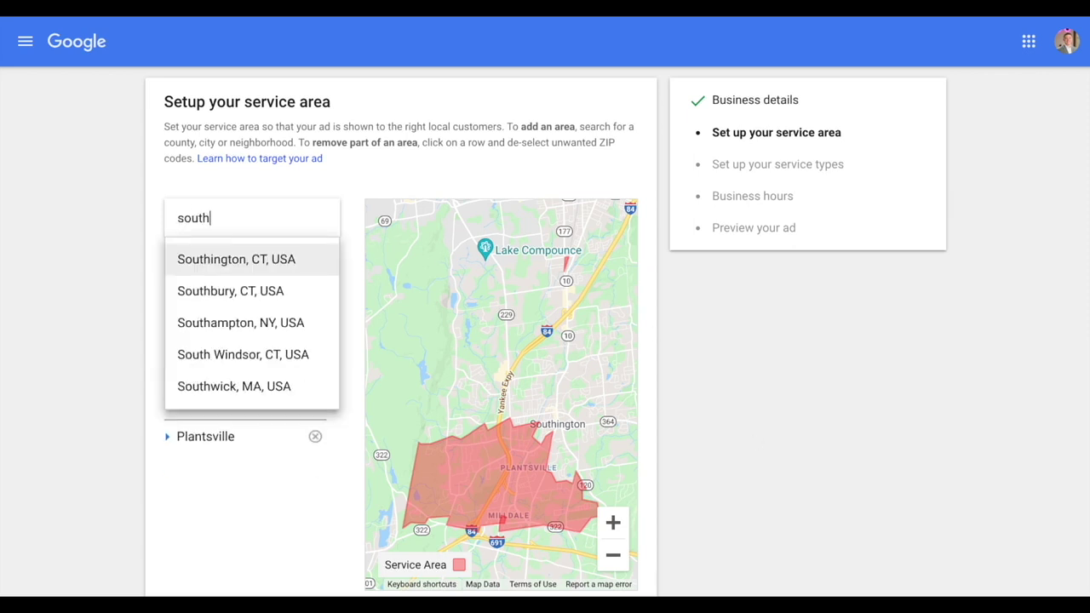
left_click(256, 259)
type("waterbur")
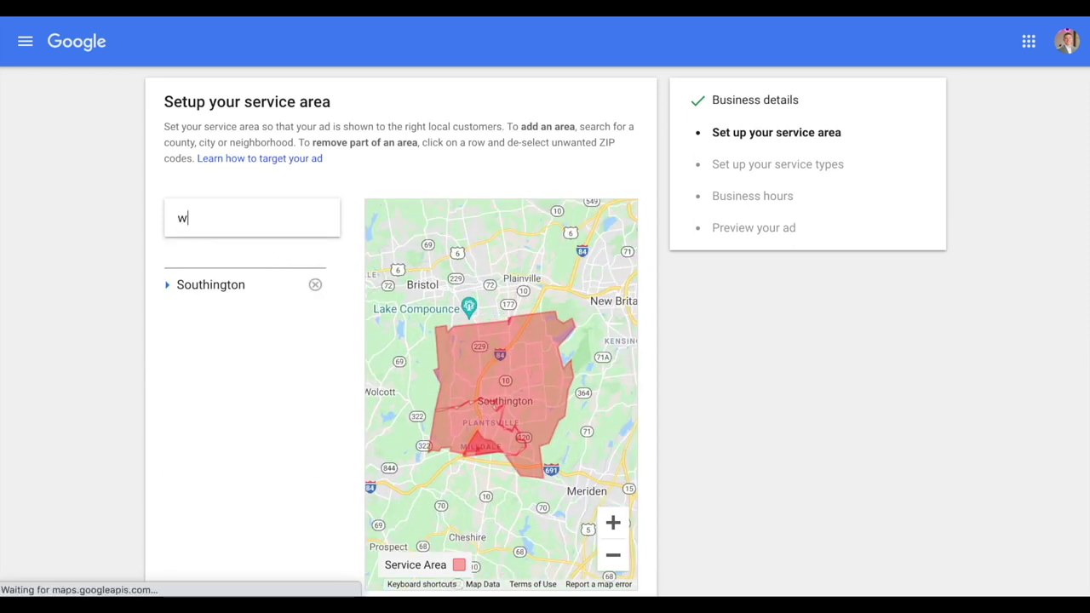
left_click(247, 259)
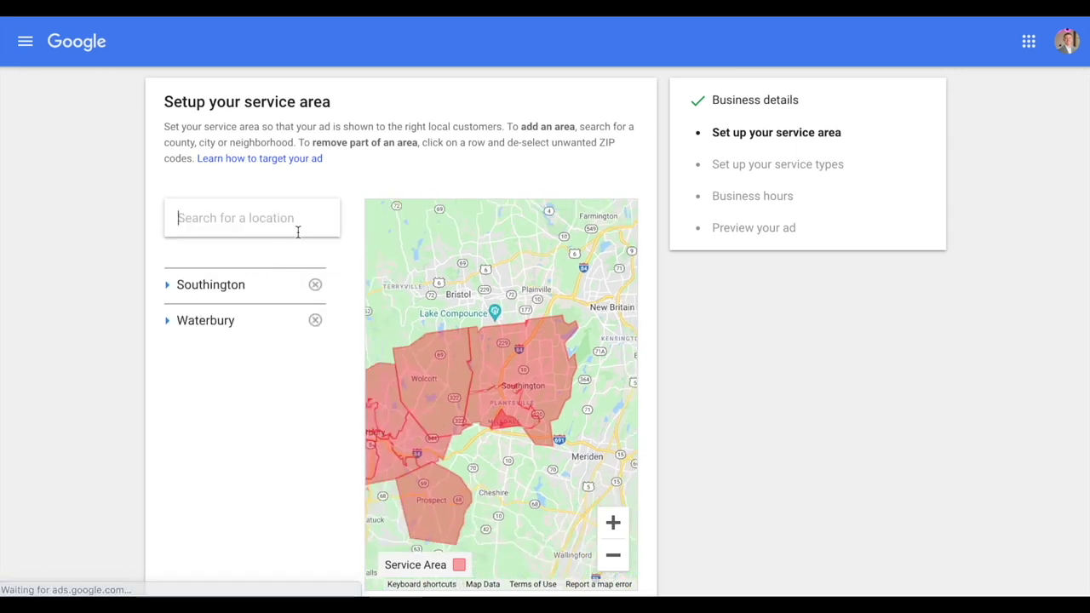
type("hartford cou")
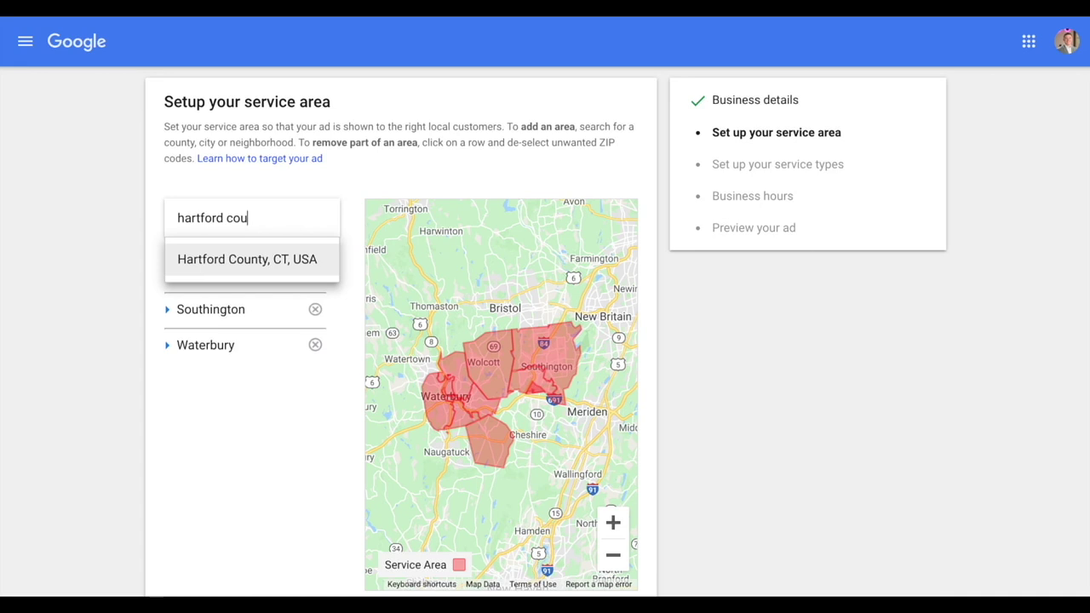
left_click(287, 259)
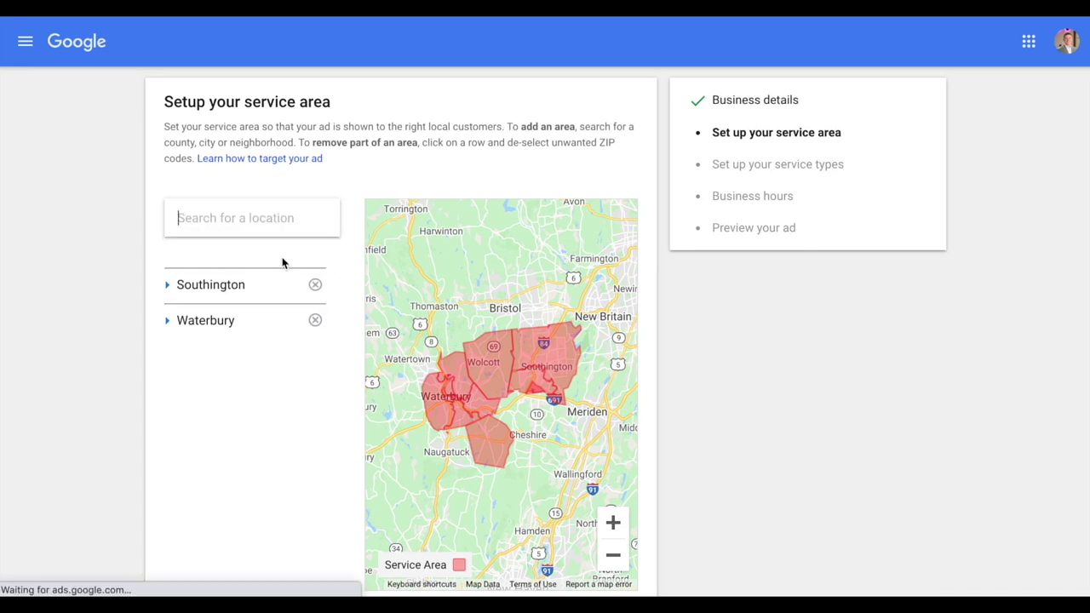
type("new haven")
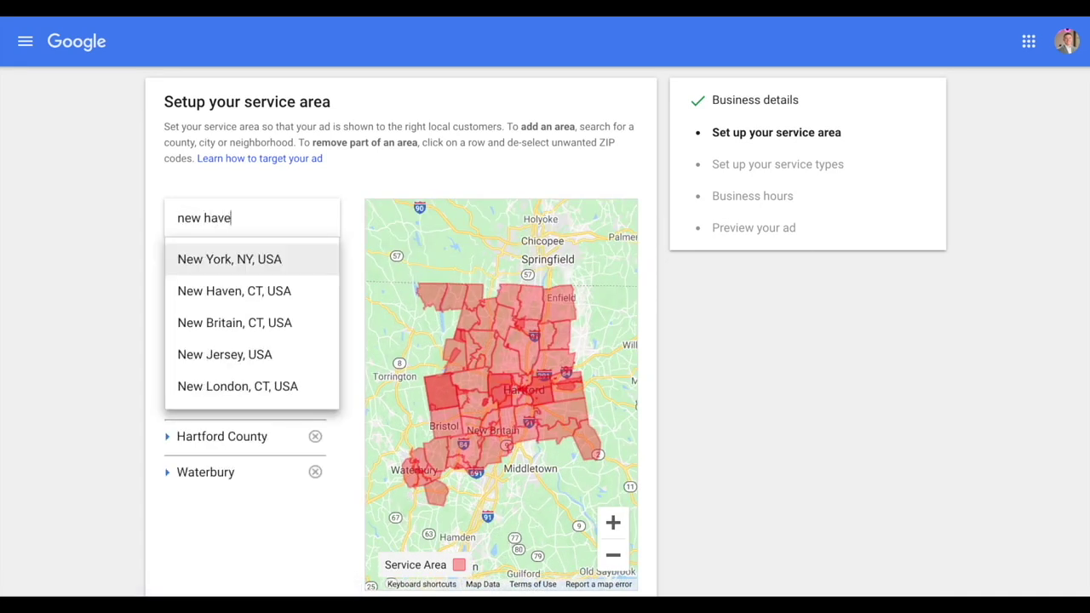
left_click(277, 259)
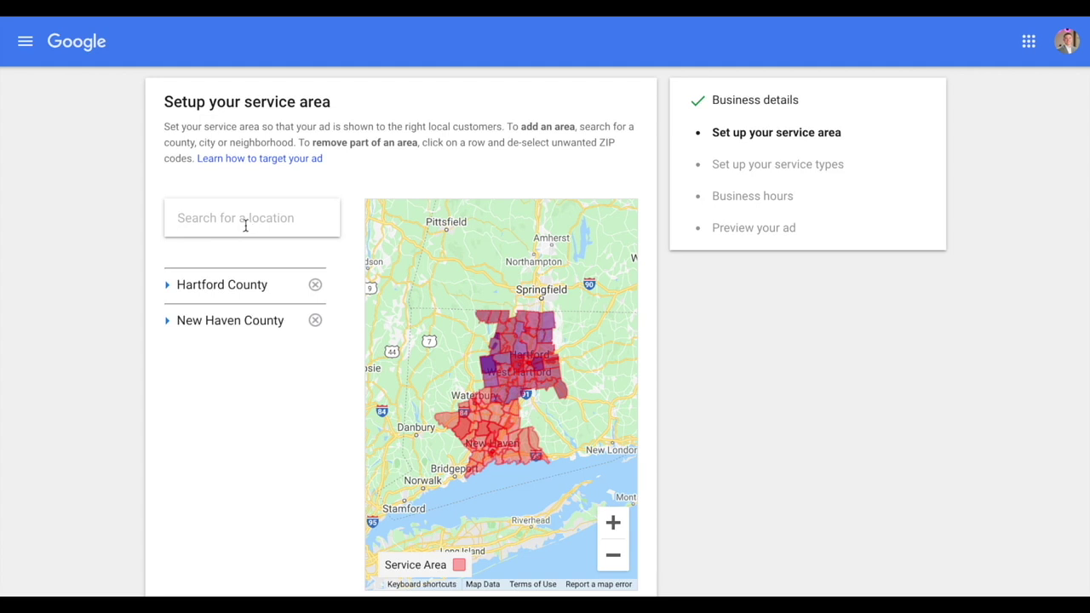
Search for 'google analytics' in a new browser tab
right_click(256, 16)
key("ctrl+t")
type("google a")
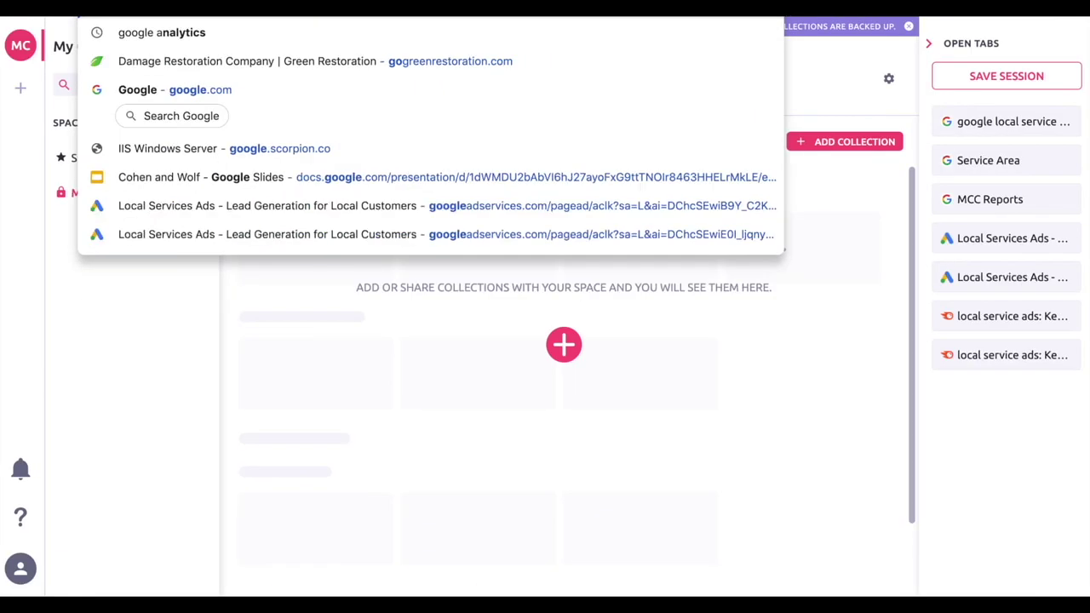
key("BackSpace")
key("BackSpace")
type("analytics")
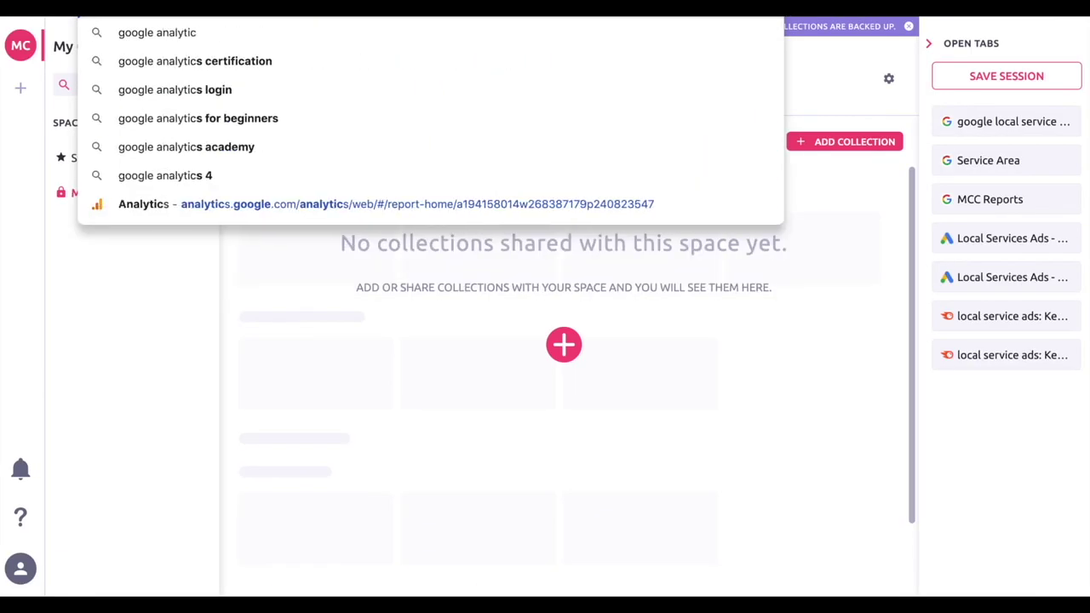
key("Return")
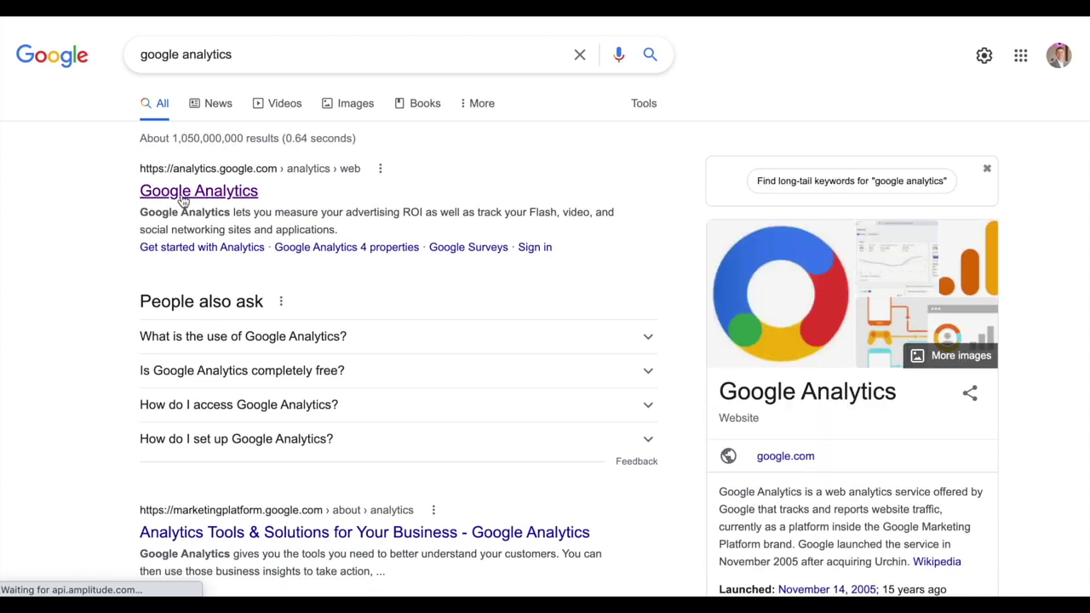
Open Google Analytics, scroll through the Home dashboard, and start a property search
left_click(182, 197)
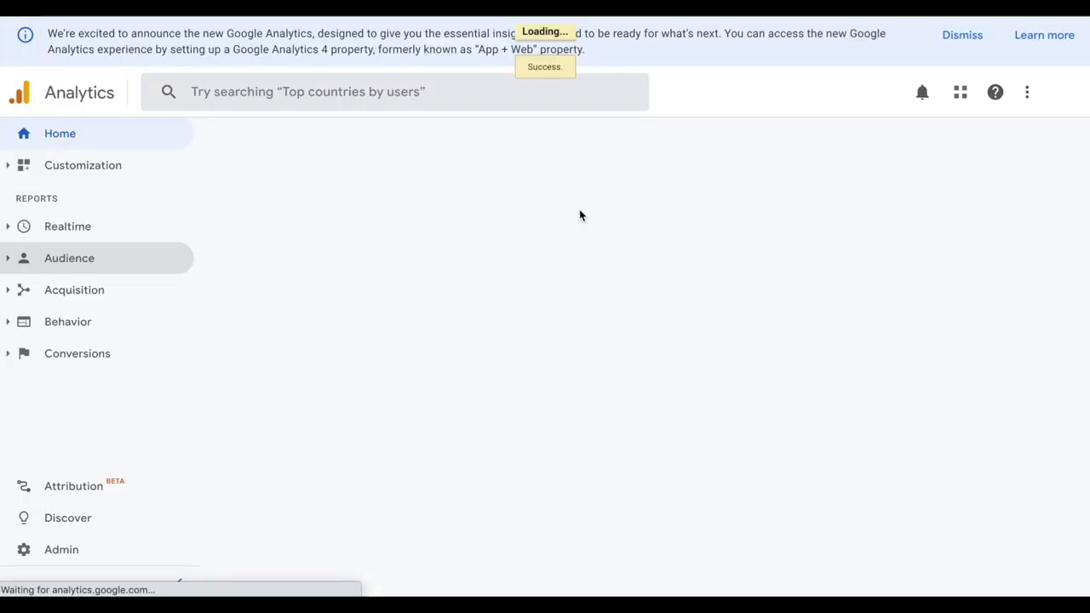
left_click(1061, 92)
left_click(852, 264)
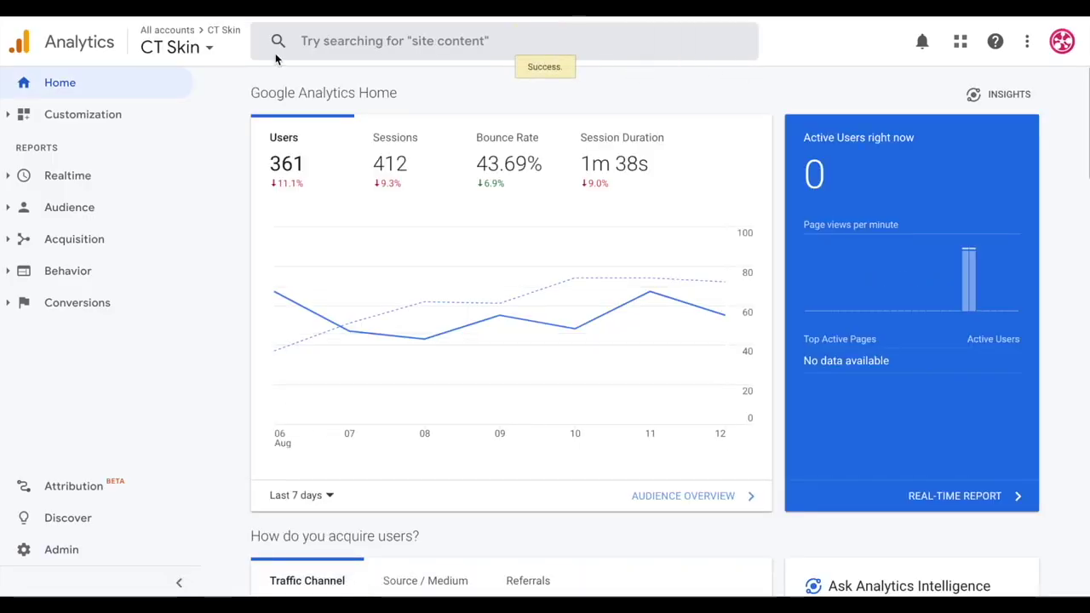
scroll(229, 206, "down", 2)
scroll(228, 206, "down", 12)
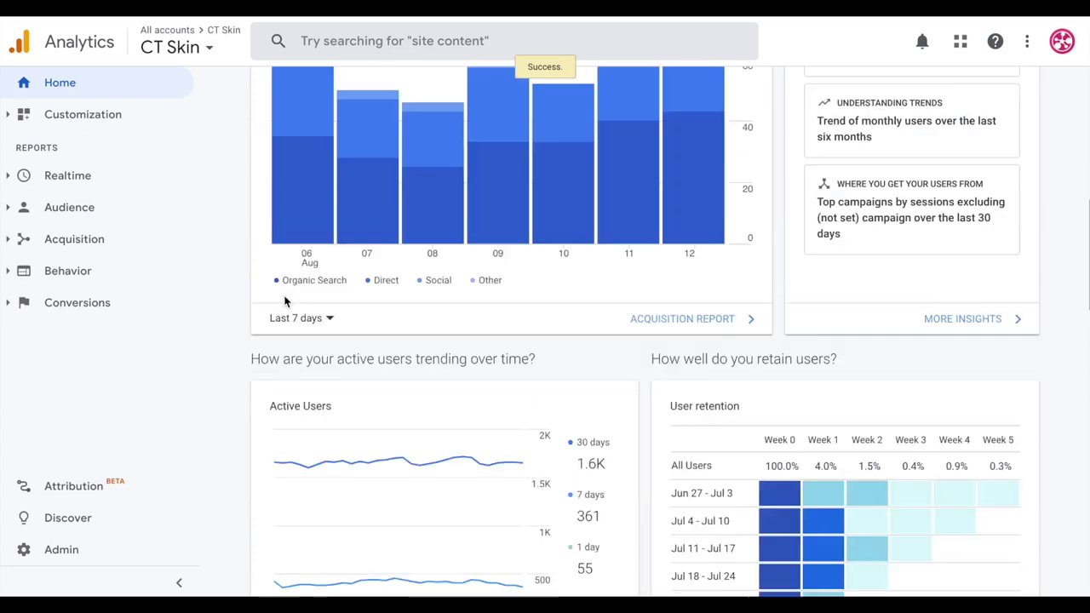
scroll(453, 305, "down", 1)
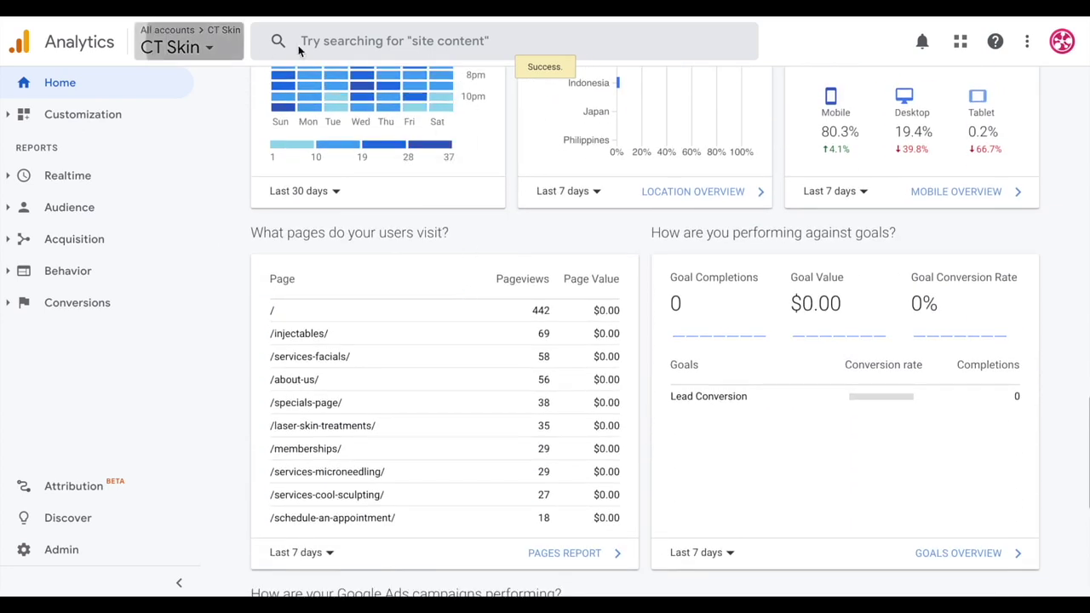
left_click(230, 48)
left_click(400, 45)
View CT Moving and Storage's Goals Overview by Source / Medium, then return to the Ads tab
type("ct moving")
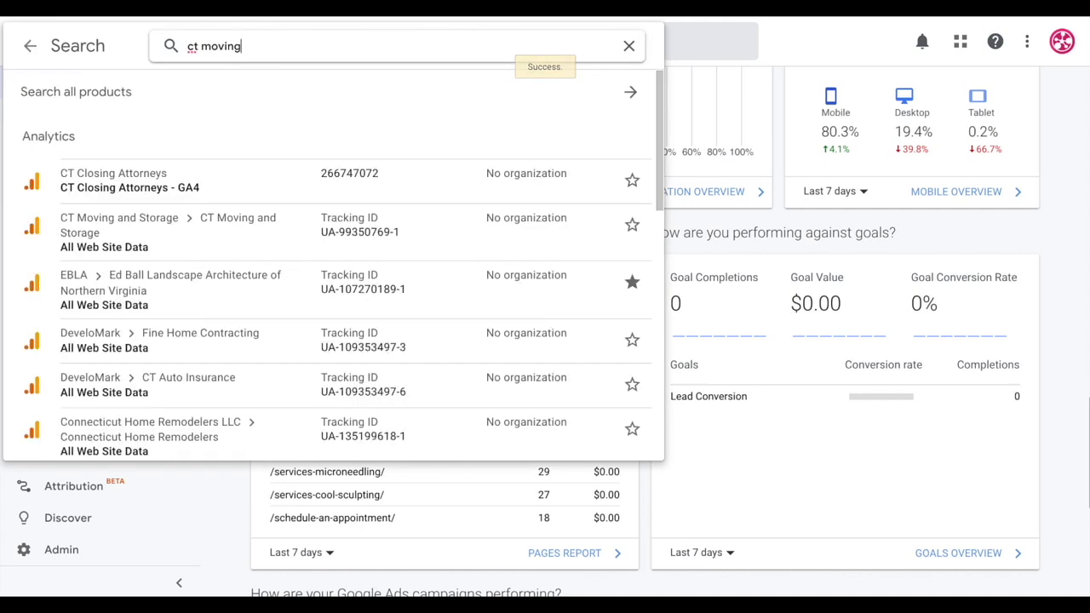
left_click(166, 180)
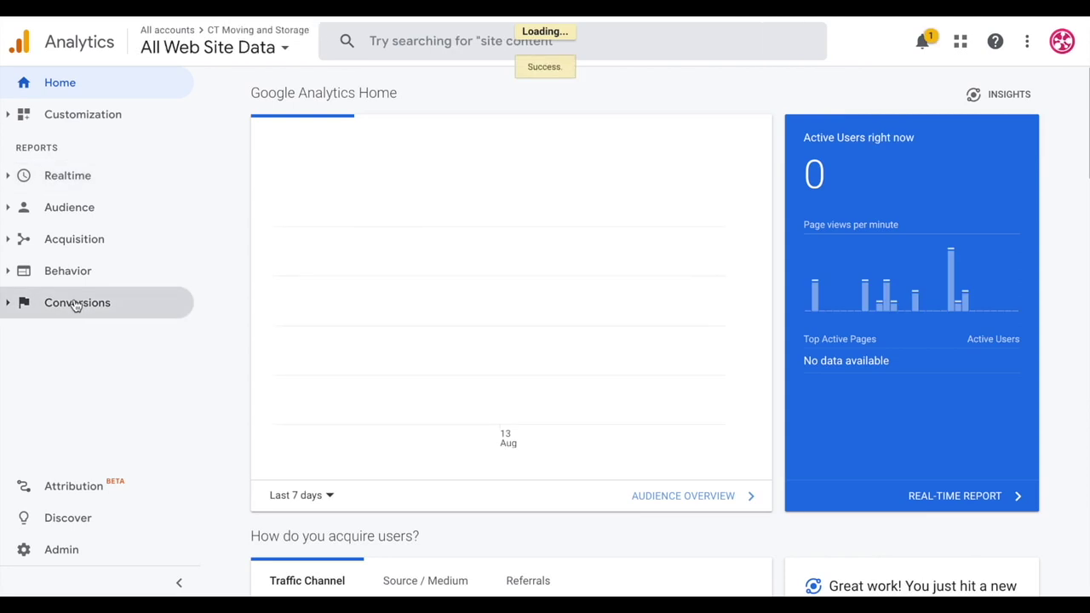
left_click(61, 360)
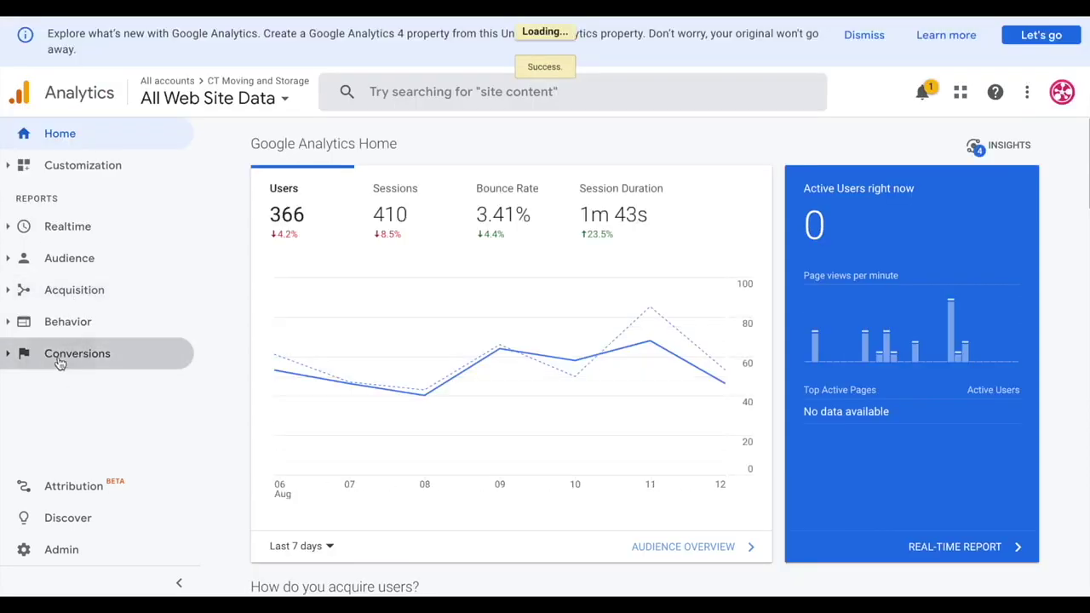
left_click(74, 383)
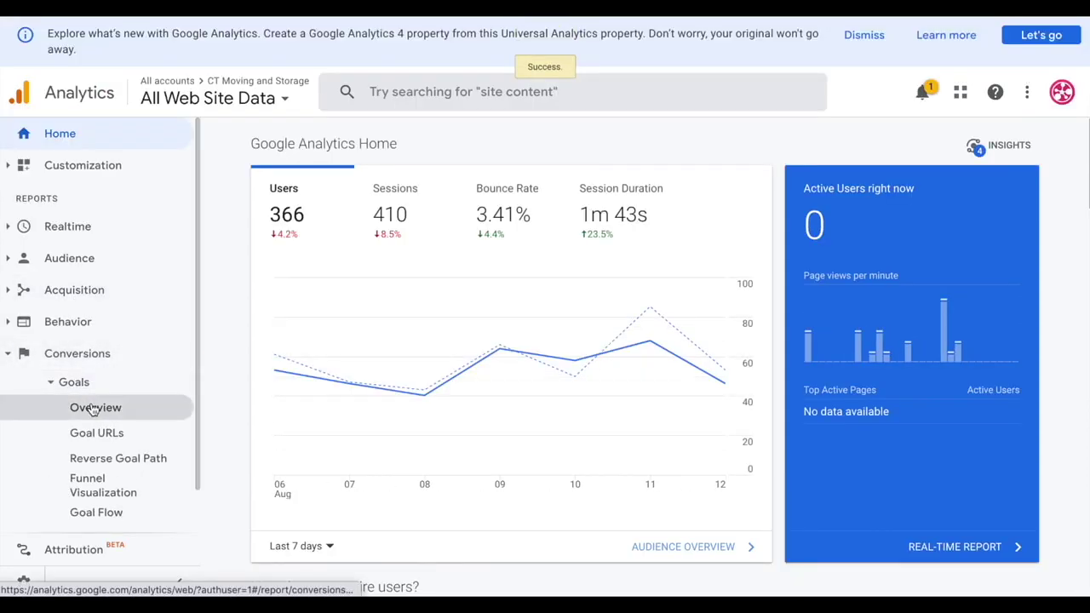
left_click(94, 408)
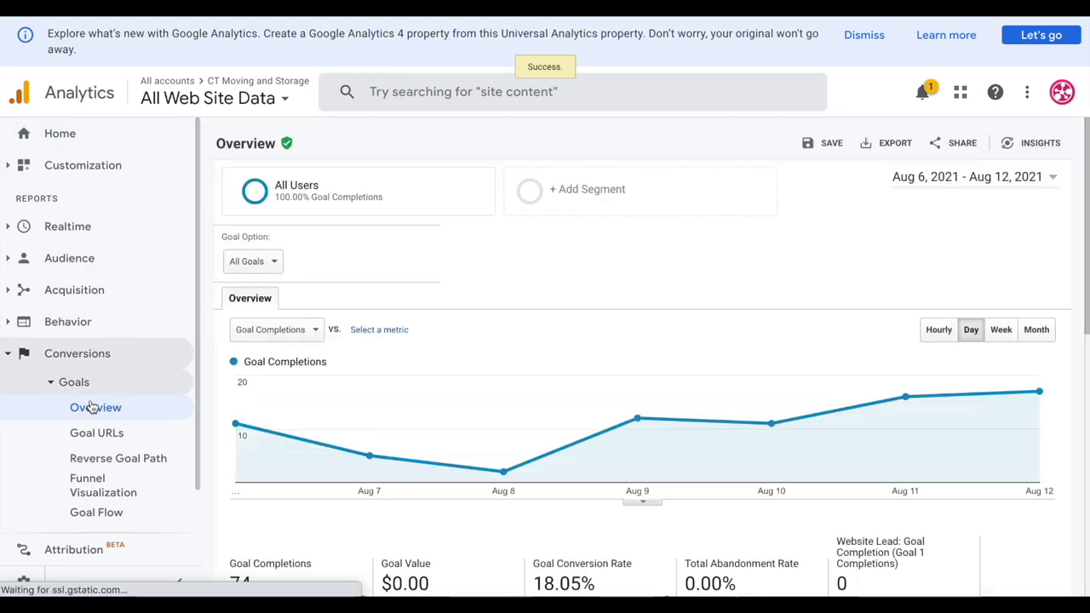
scroll(849, 273, "down", 5)
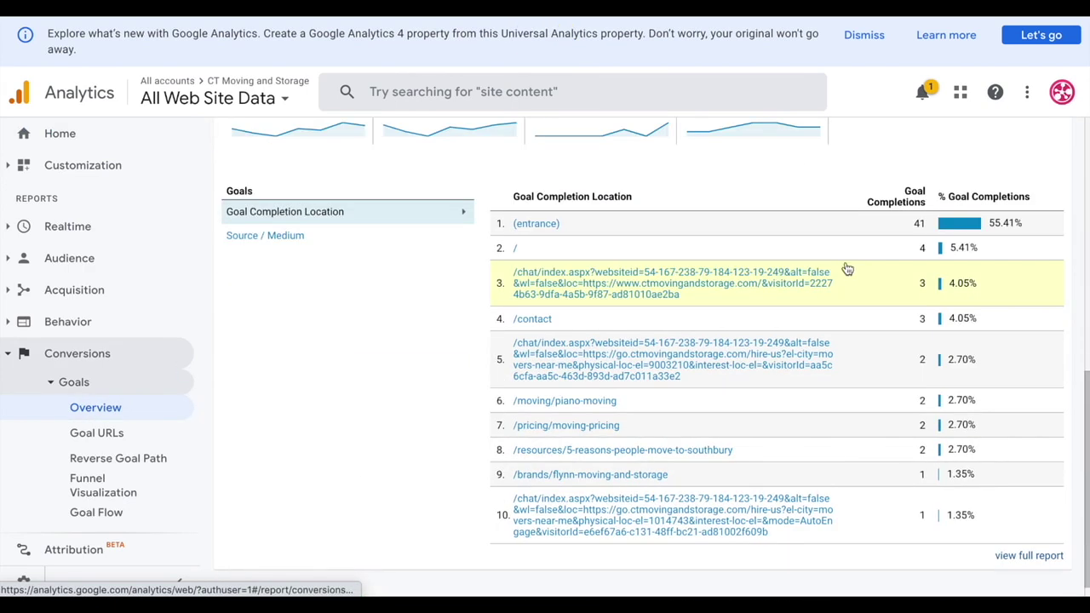
left_click(300, 239)
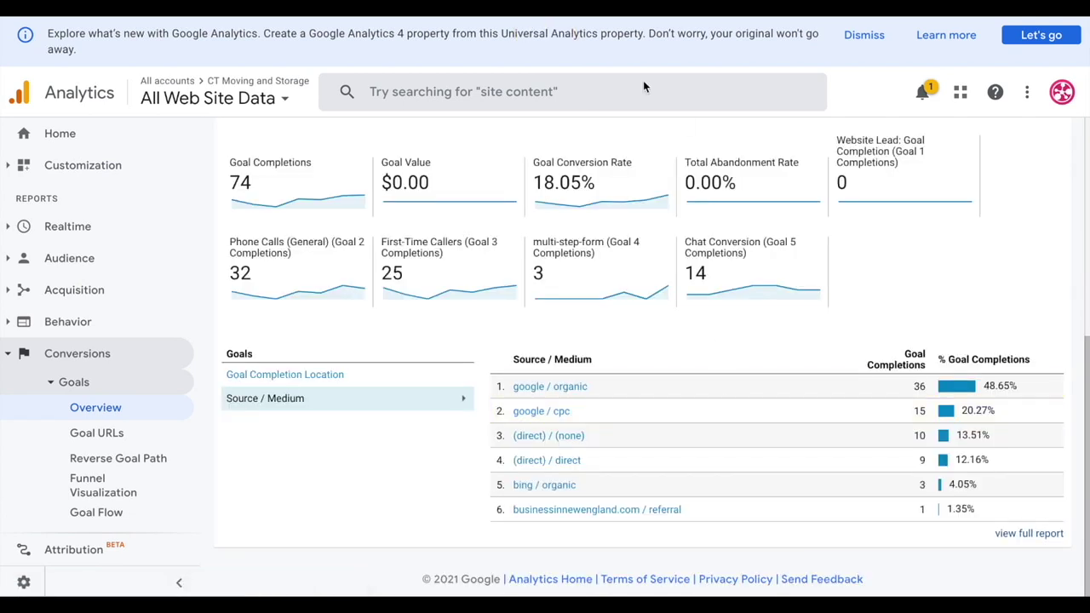
left_click(443, 17)
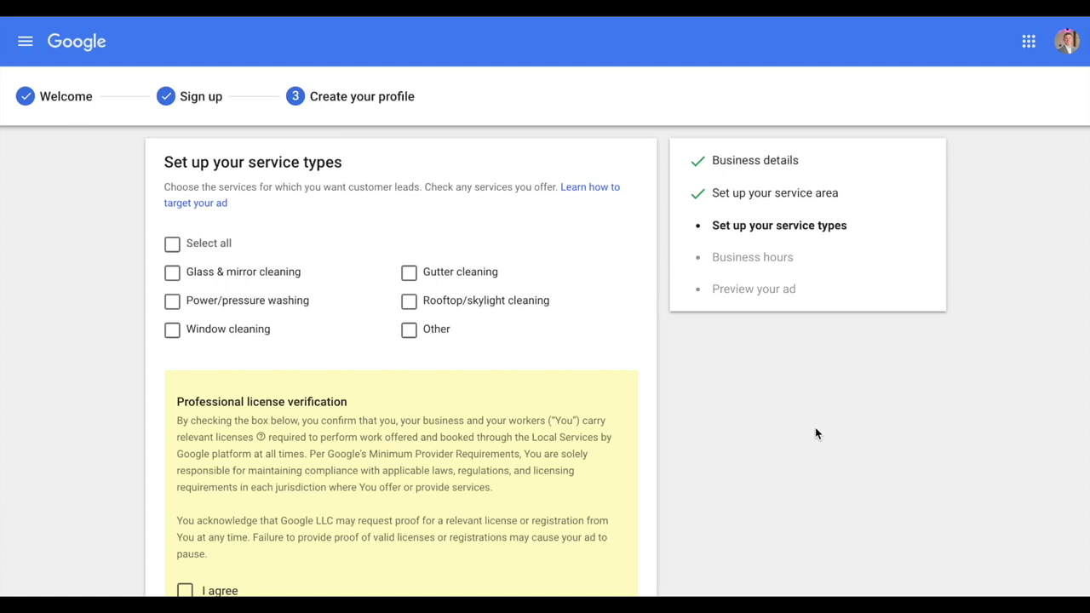
Choose Power/pressure washing, agree to license verification, and continue to business hours
left_click(200, 308)
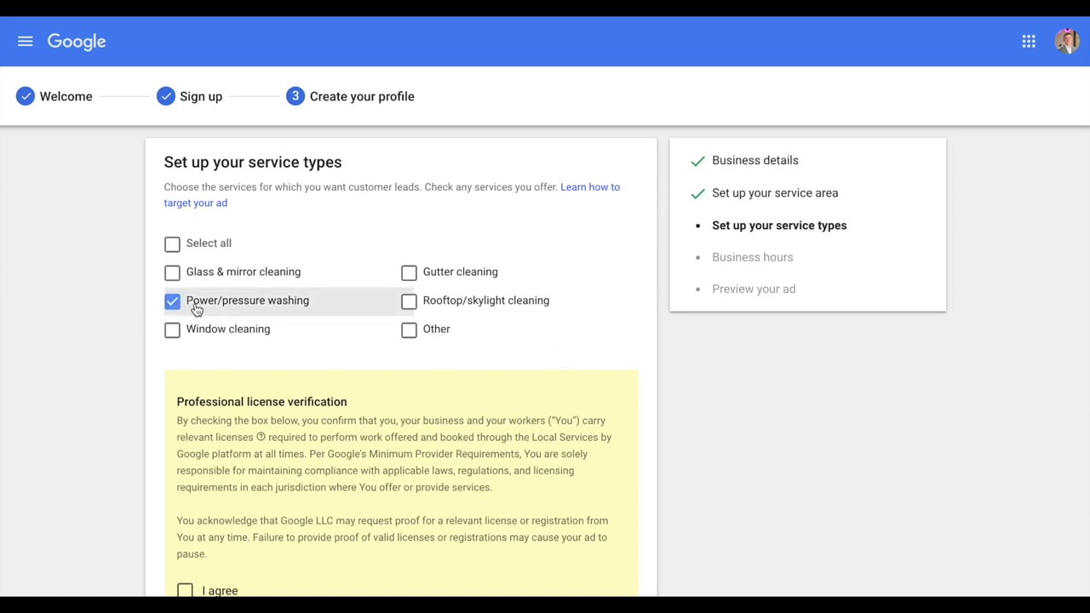
scroll(196, 309, "down", 2)
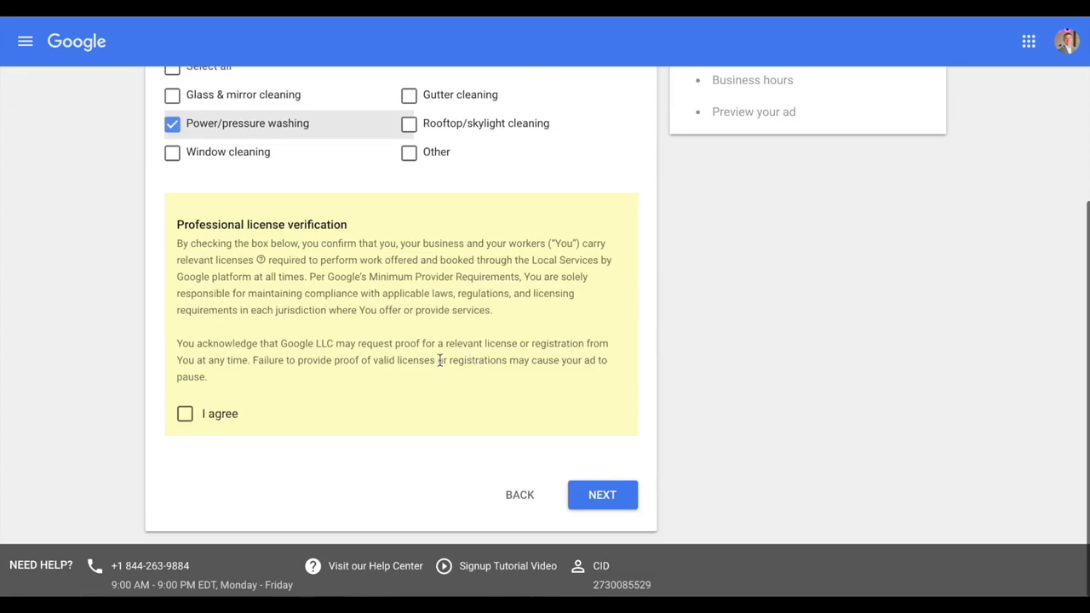
left_click(193, 413)
left_click(603, 494)
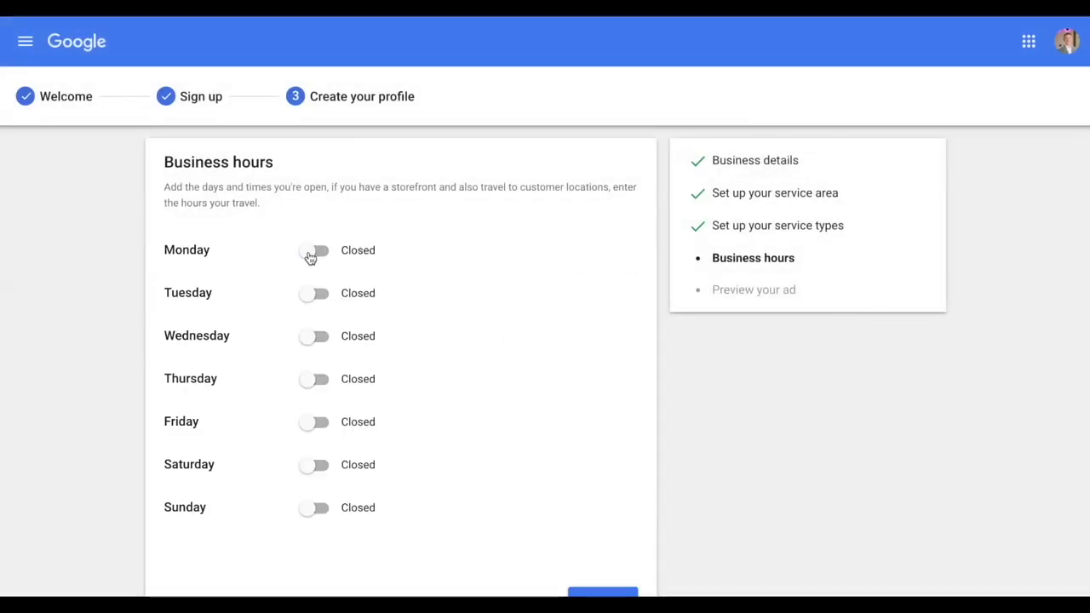
Open Monday through Saturday 9:00 AM–5:00 PM, keep Sunday closed, and continue
left_click(315, 251)
left_click(315, 294)
left_click(315, 337)
left_click(315, 379)
left_click(315, 422)
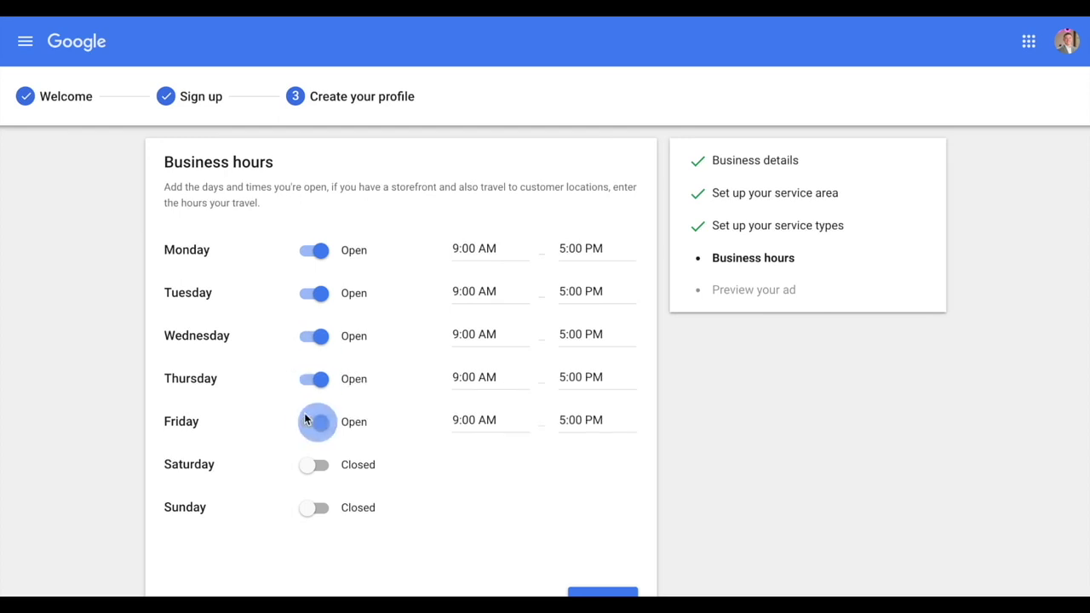
left_click(316, 464)
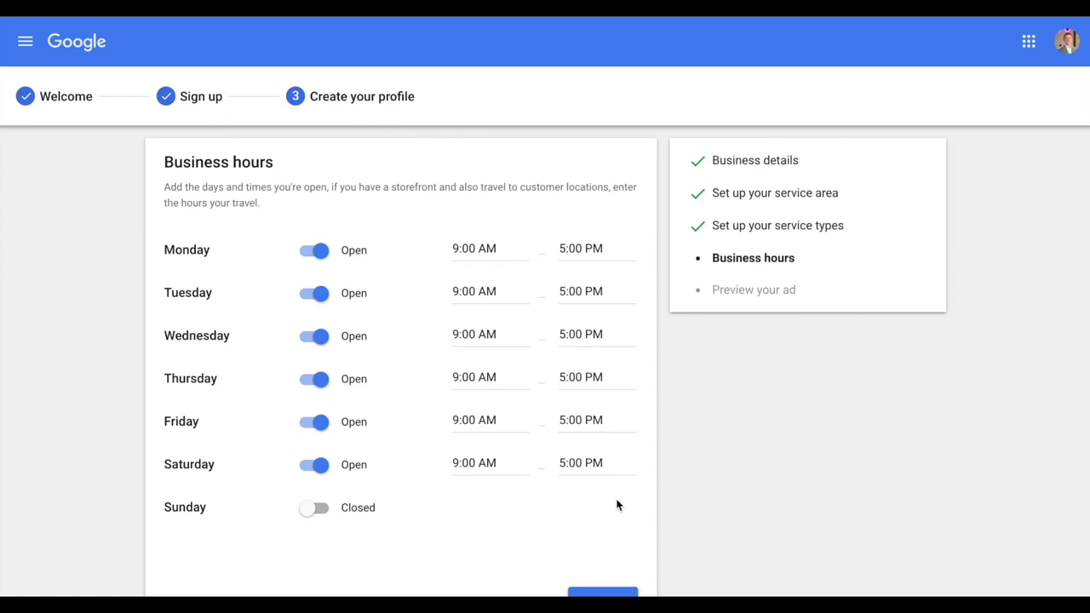
scroll(722, 494, "down", 1)
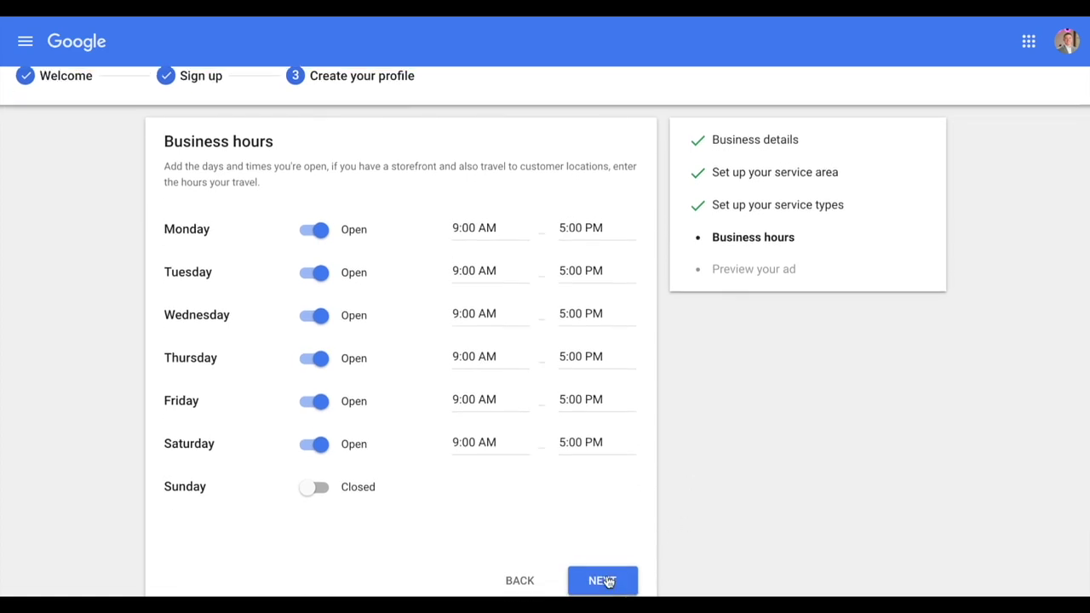
left_click(606, 580)
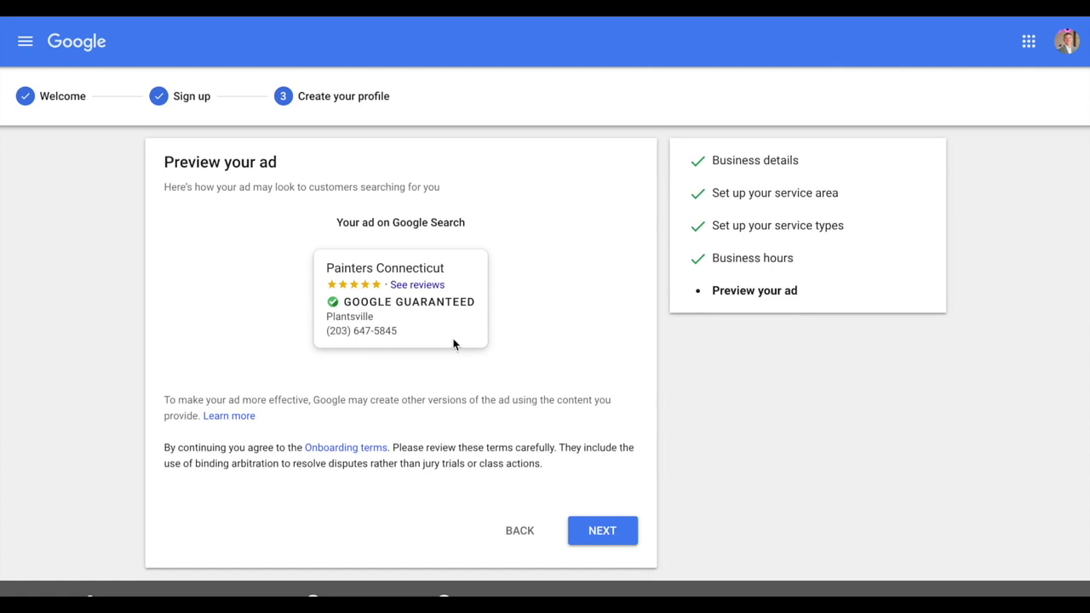
Accept the Painters Connecticut ad preview to reach Business Verification
left_click(603, 539)
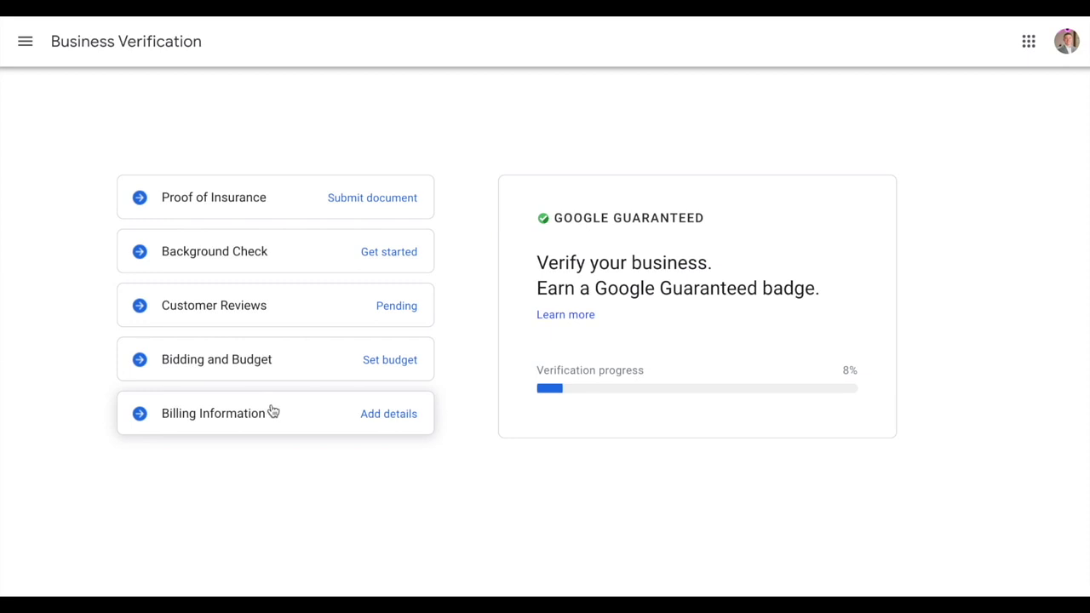
Review the Proof of Insurance, Background Check, Customer Reviews, Bidding and Budget, and Billing Information requirements
left_click(273, 200)
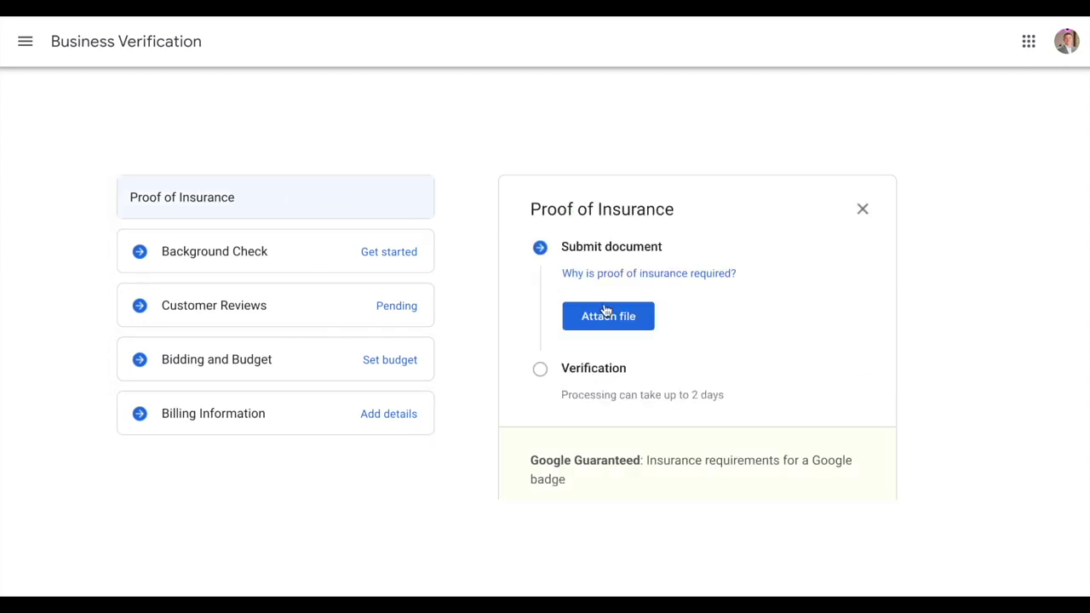
left_click(362, 267)
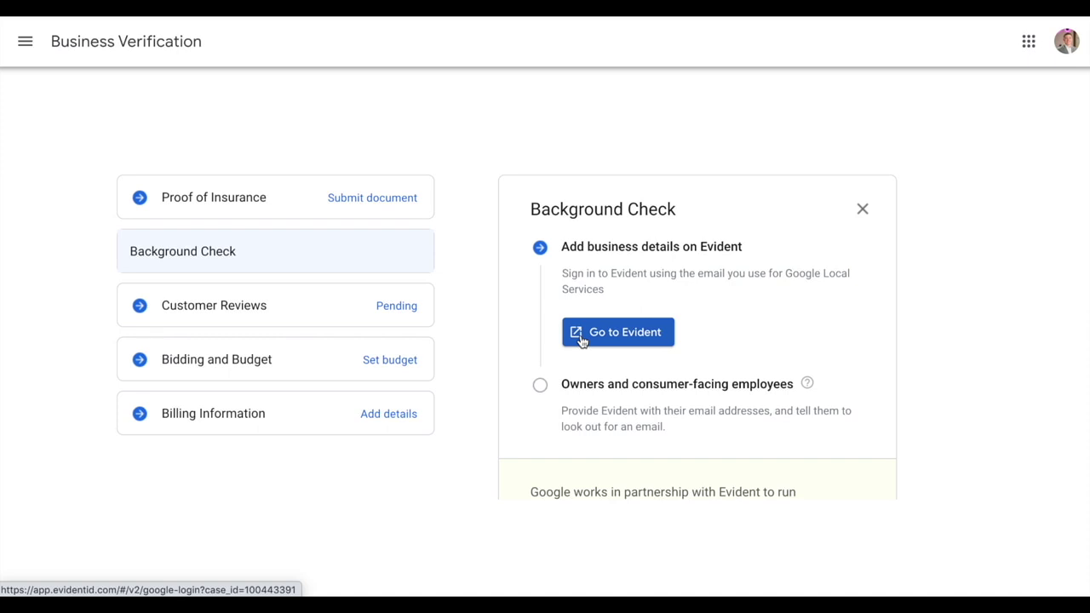
left_click(267, 312)
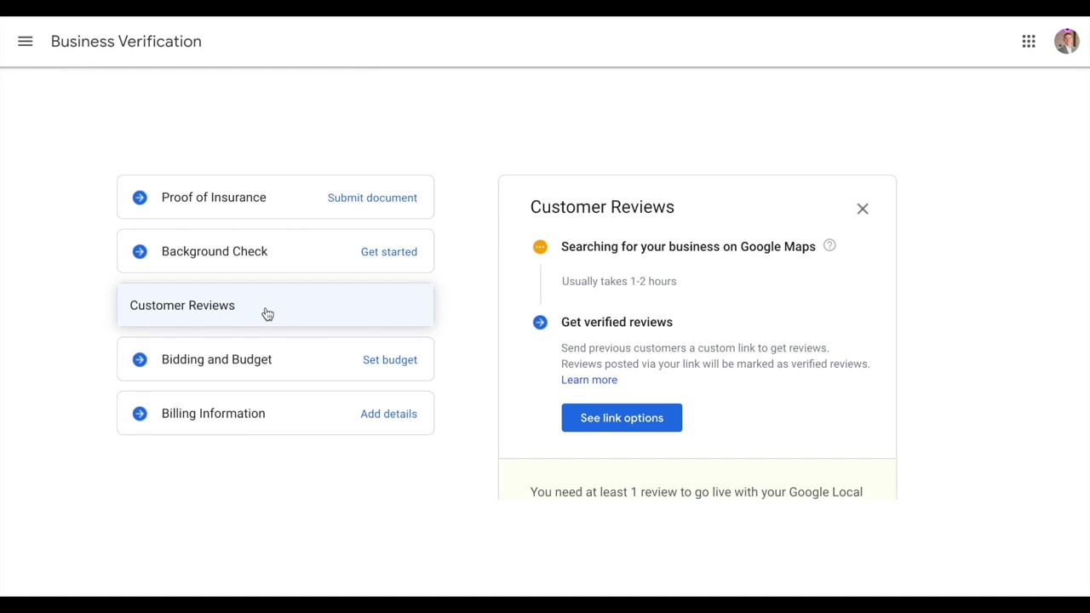
left_click(308, 355)
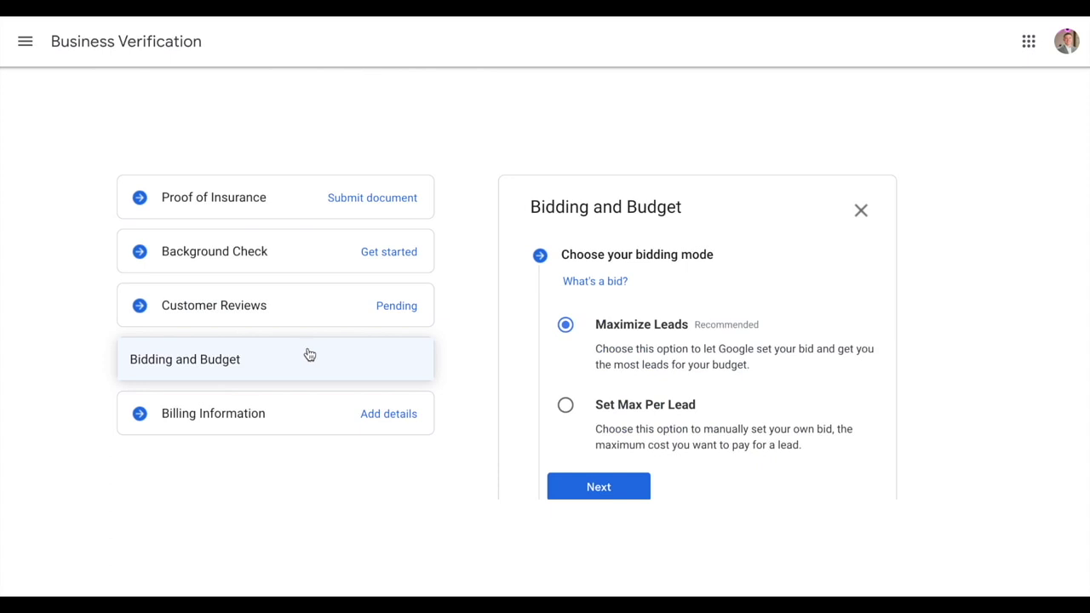
left_click(311, 419)
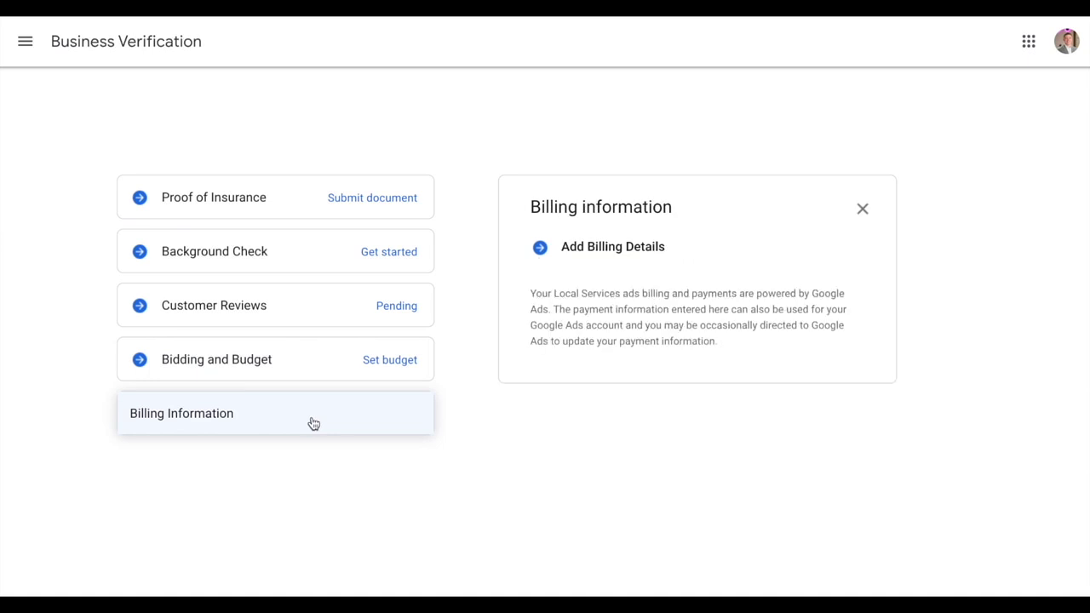
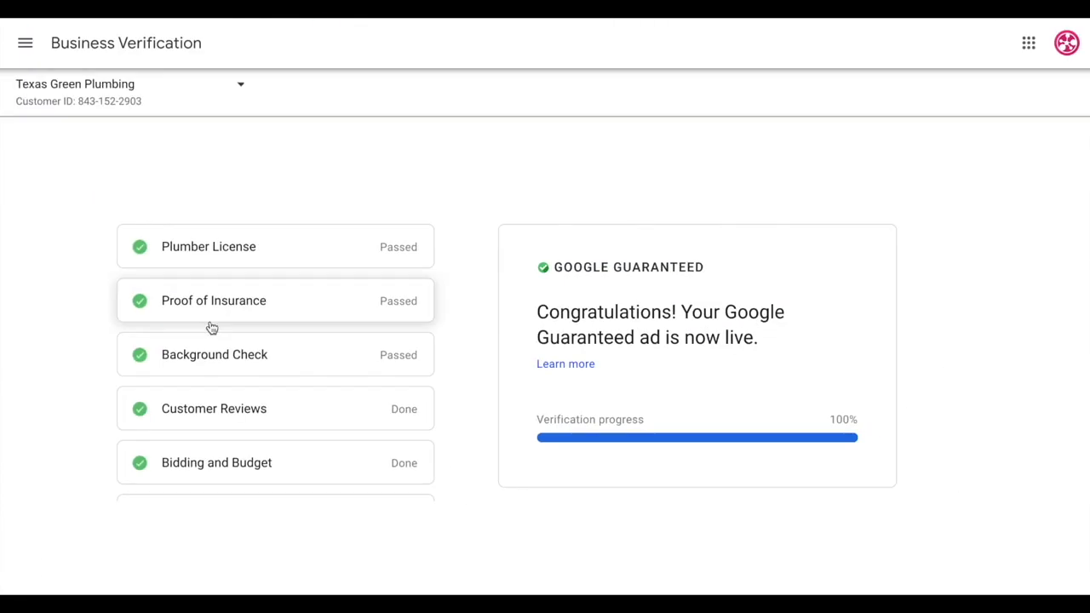
Go to Texas Green Plumbing's Profile & budget page from the navigation menu
left_click(212, 326)
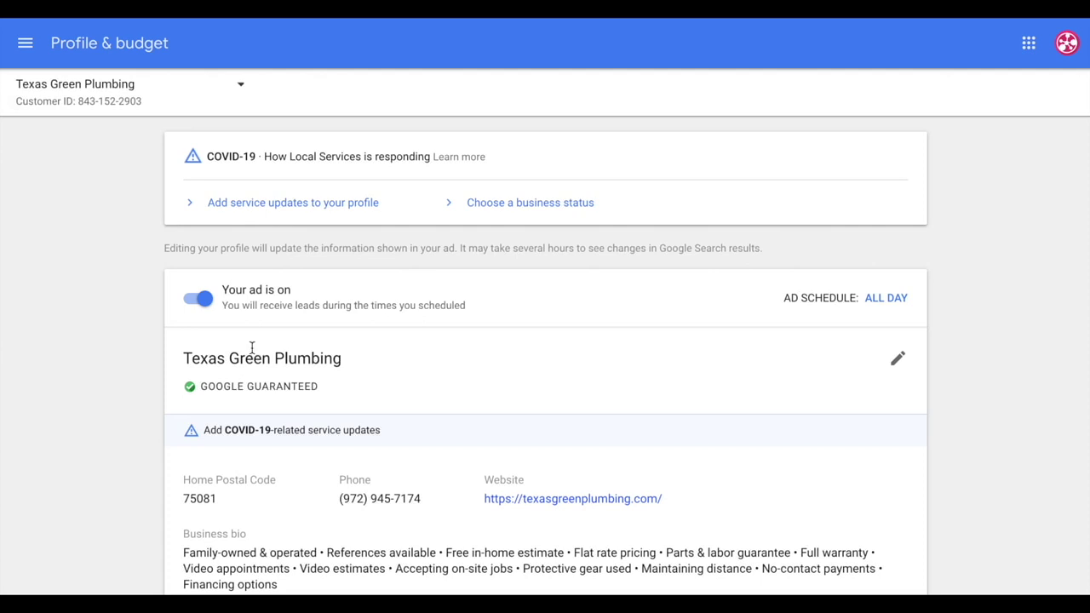
Review the service updates and Business bio without saving, then open business status and hours
left_click(219, 206)
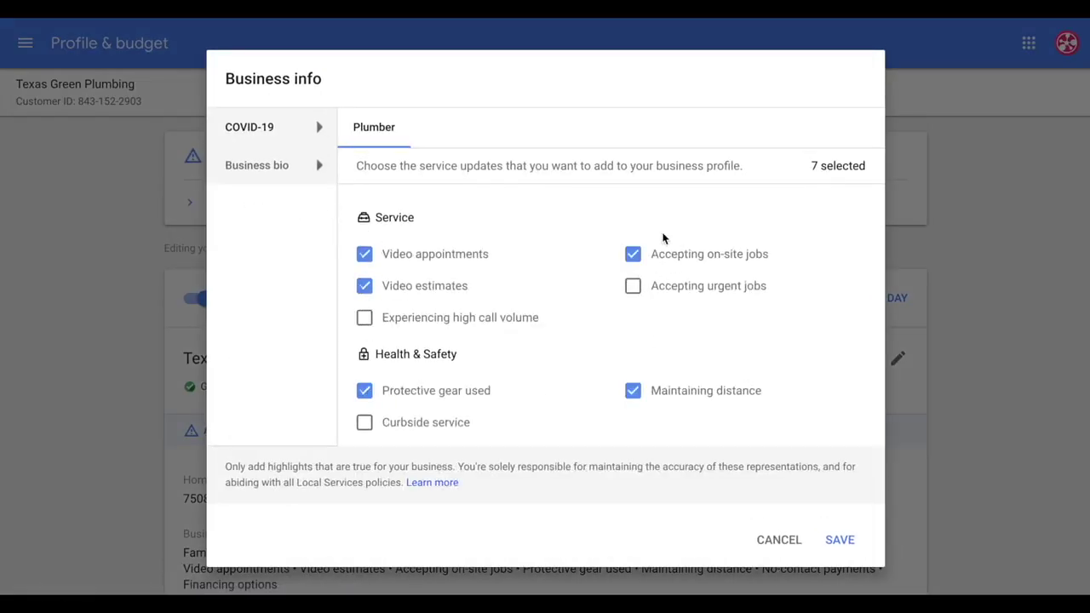
left_click(270, 169)
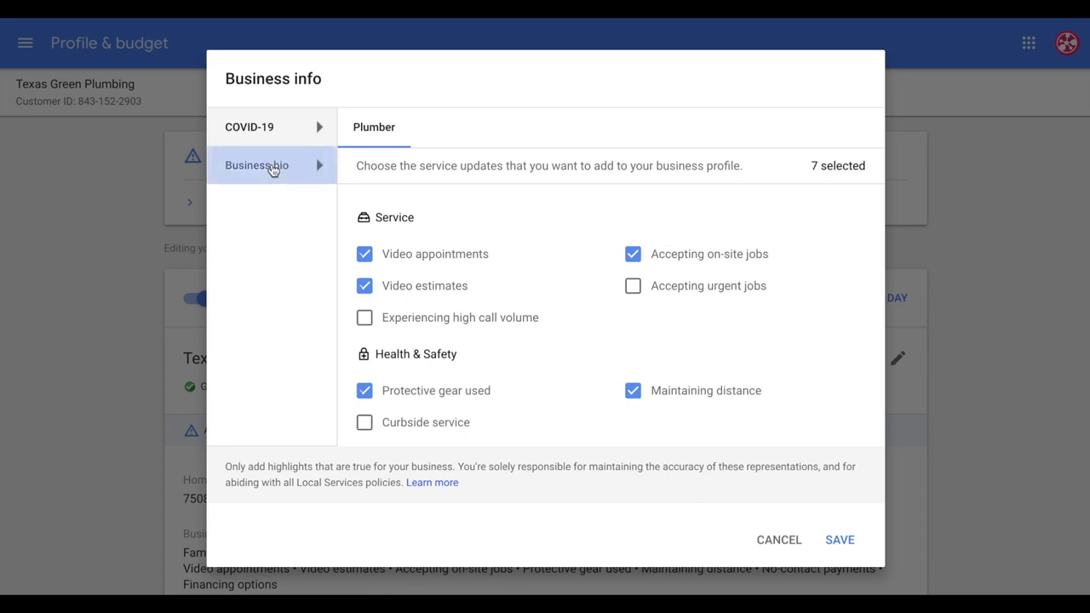
scroll(511, 298, "down", 5)
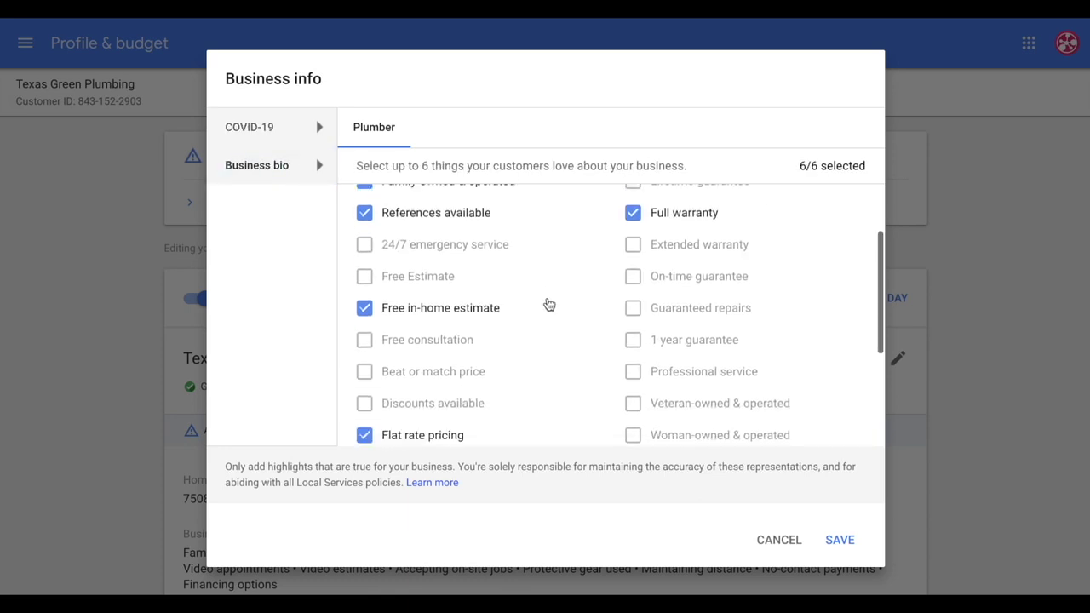
scroll(566, 306, "up", 5)
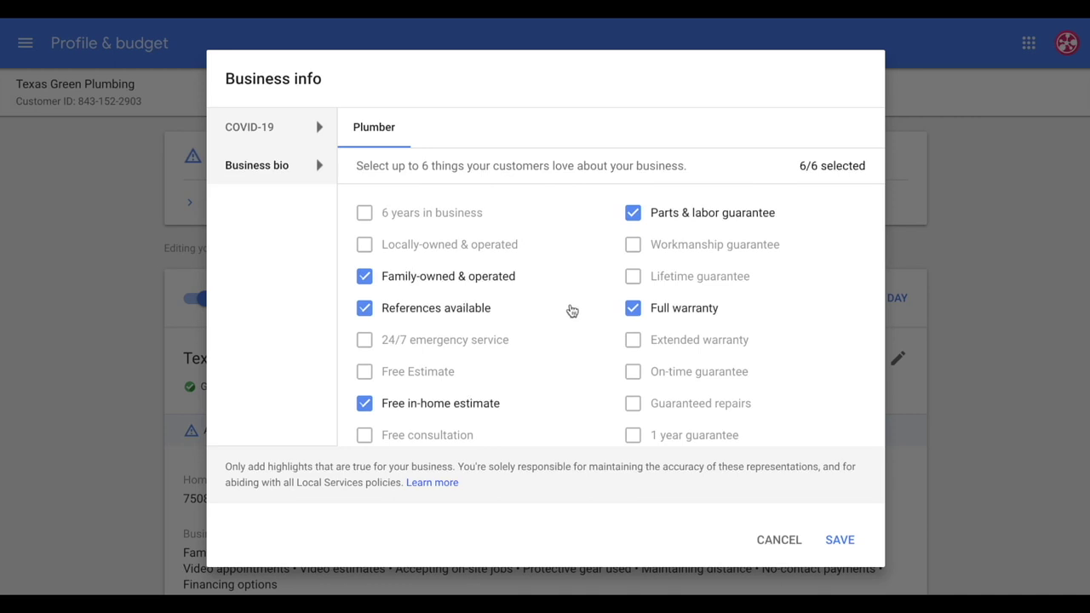
left_click(780, 540)
left_click(507, 206)
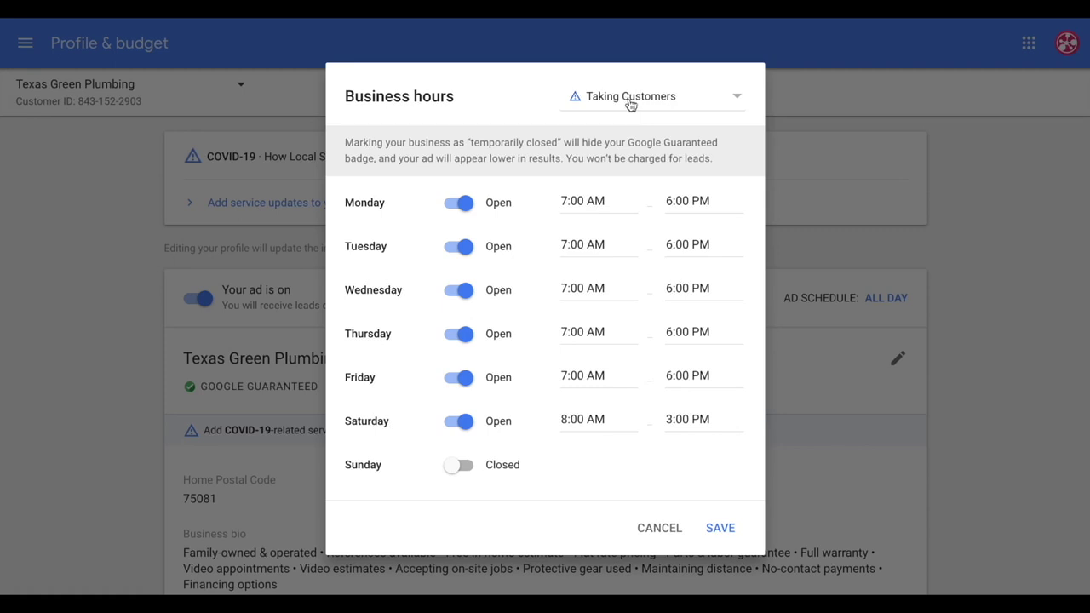
Keep the business status as Taking Customers and close the Business hours dialog unchanged
left_click(630, 100)
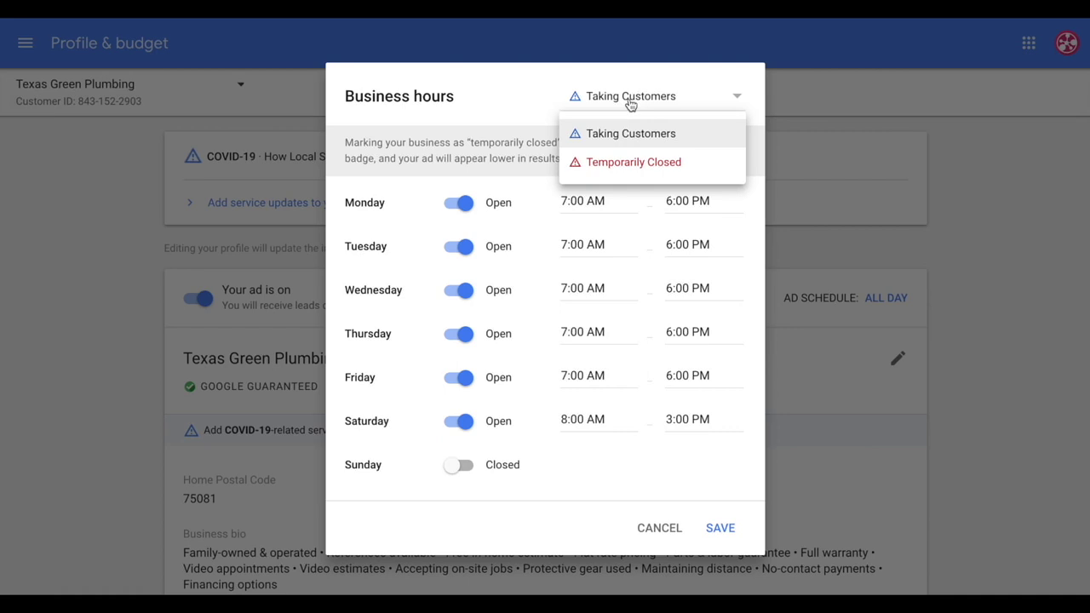
left_click(630, 133)
key("Escape")
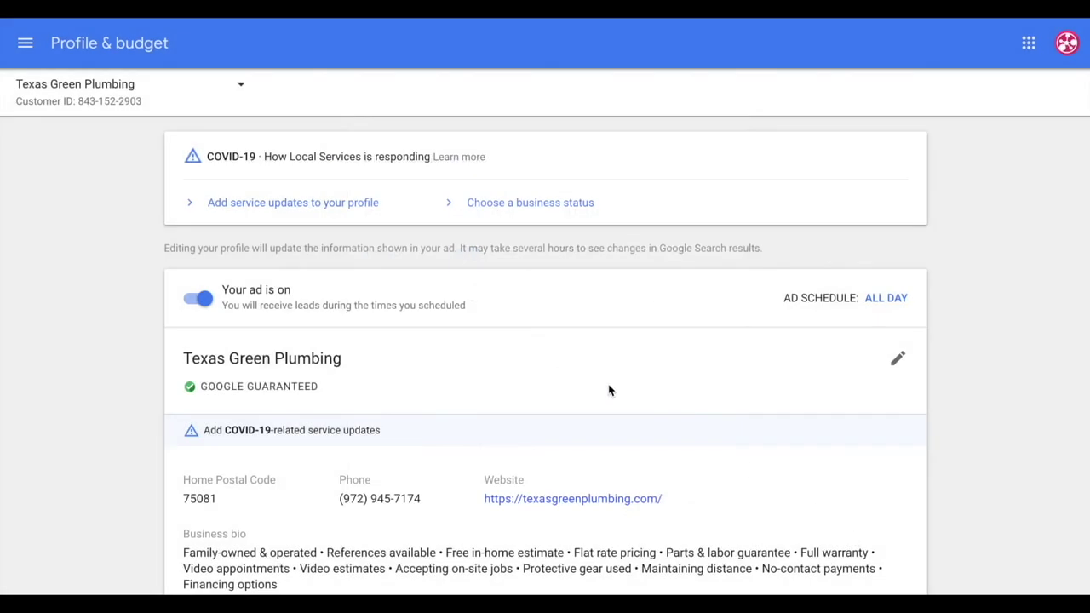
Review the profile's business name, postal code, phone number and website without editing
scroll(616, 396, "down", 1)
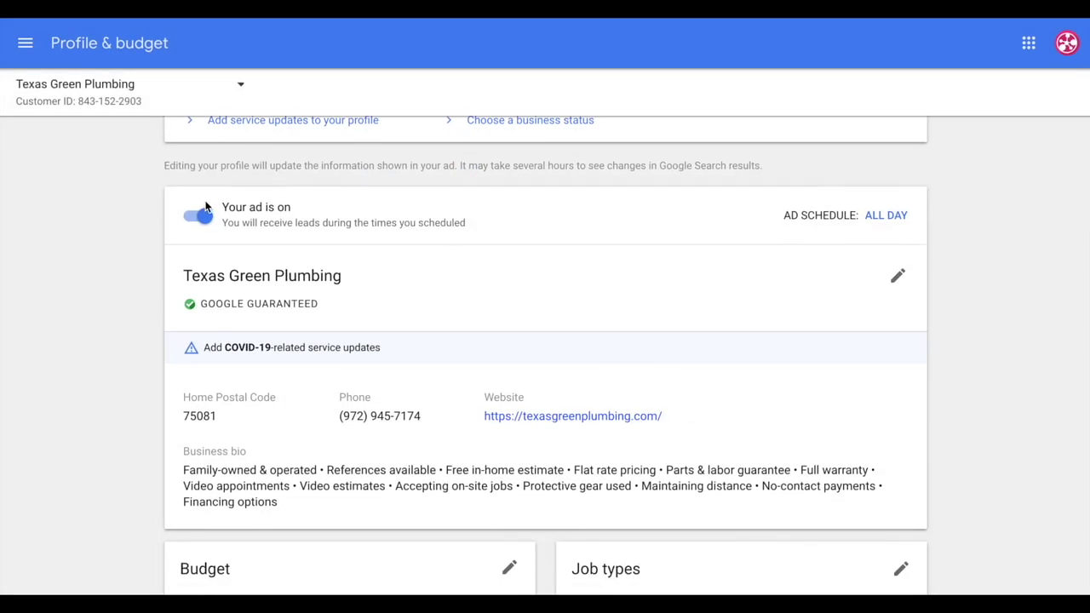
left_click_drag(181, 281, 342, 277)
left_click_drag(196, 416, 232, 419)
left_click_drag(338, 393, 680, 421)
left_click(901, 278)
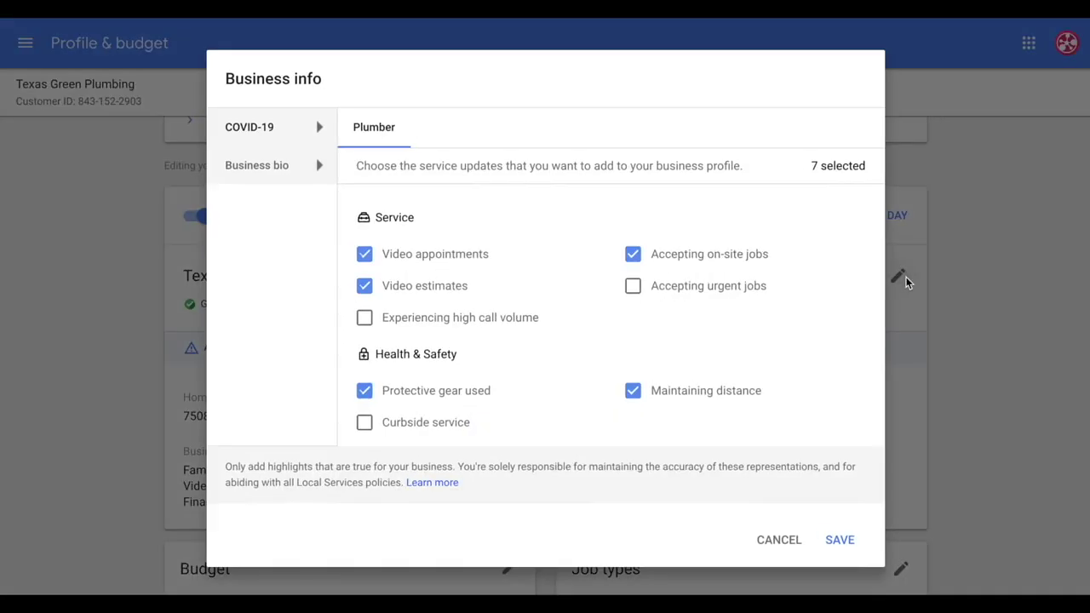
left_click(762, 542)
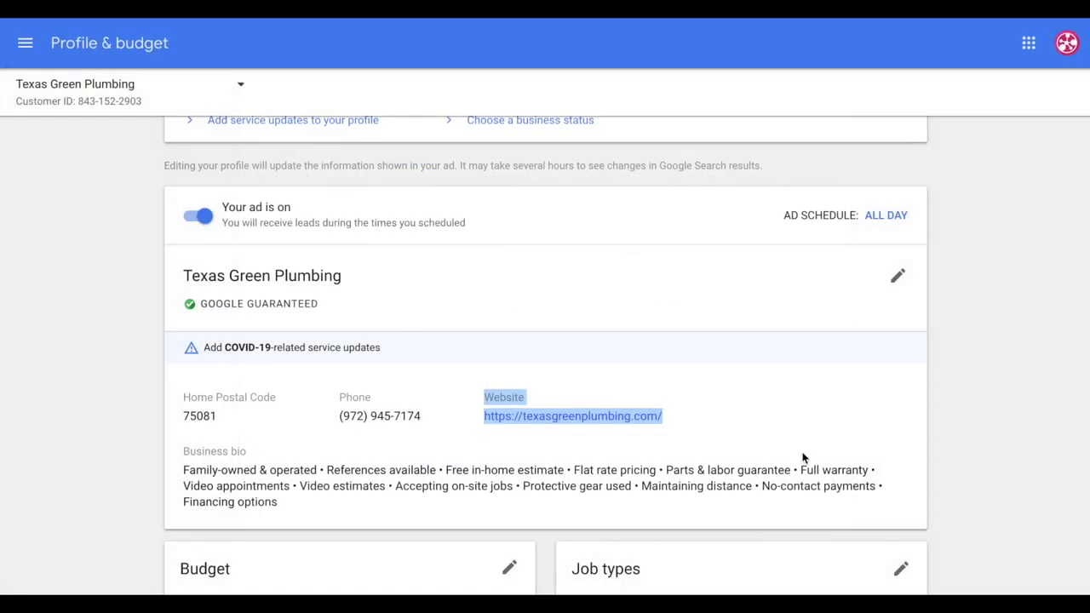
left_click(840, 455)
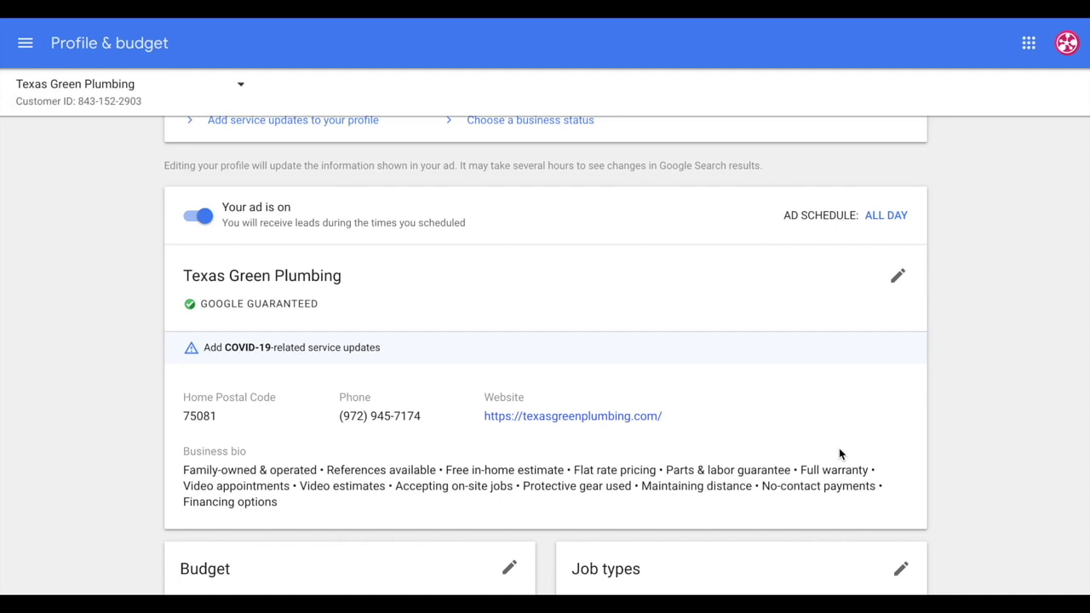
Check the Budget card's Maximize Leads bidding and open the Plumber job types editor
scroll(849, 452, "down", 4)
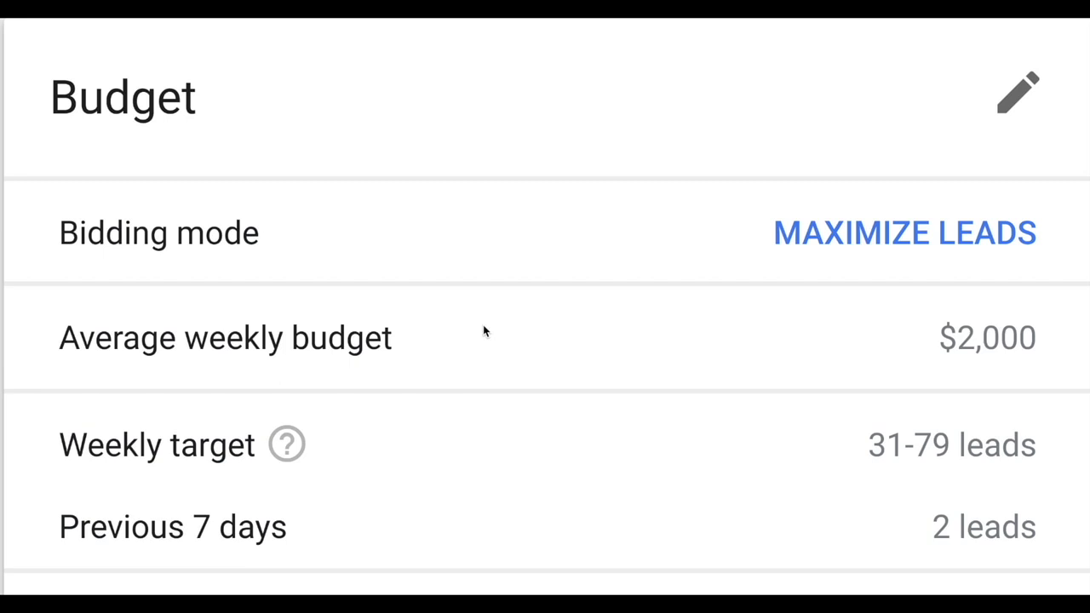
left_click(905, 241)
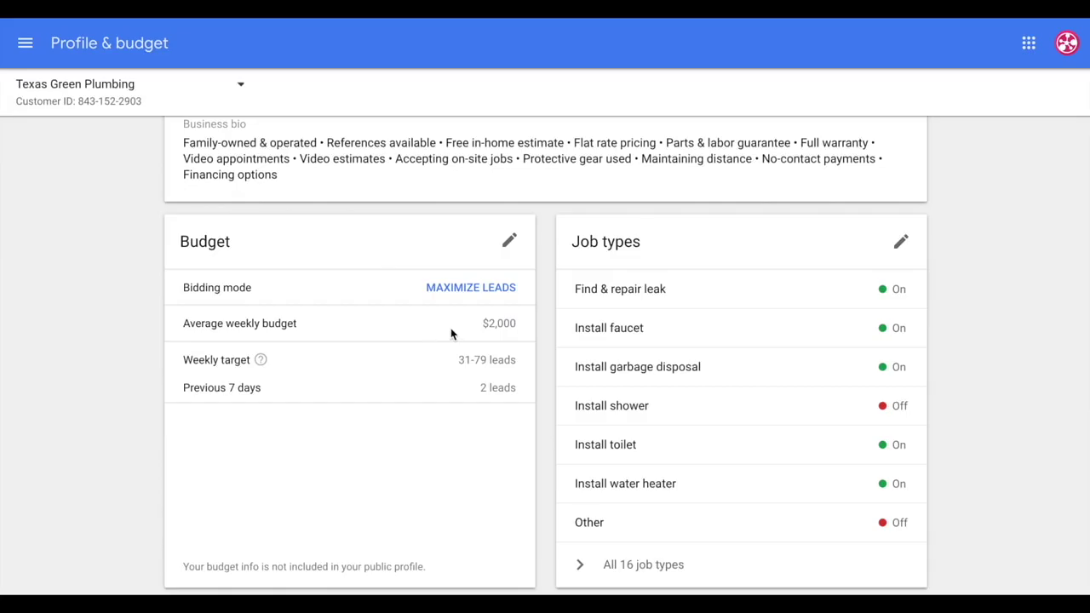
left_click(901, 245)
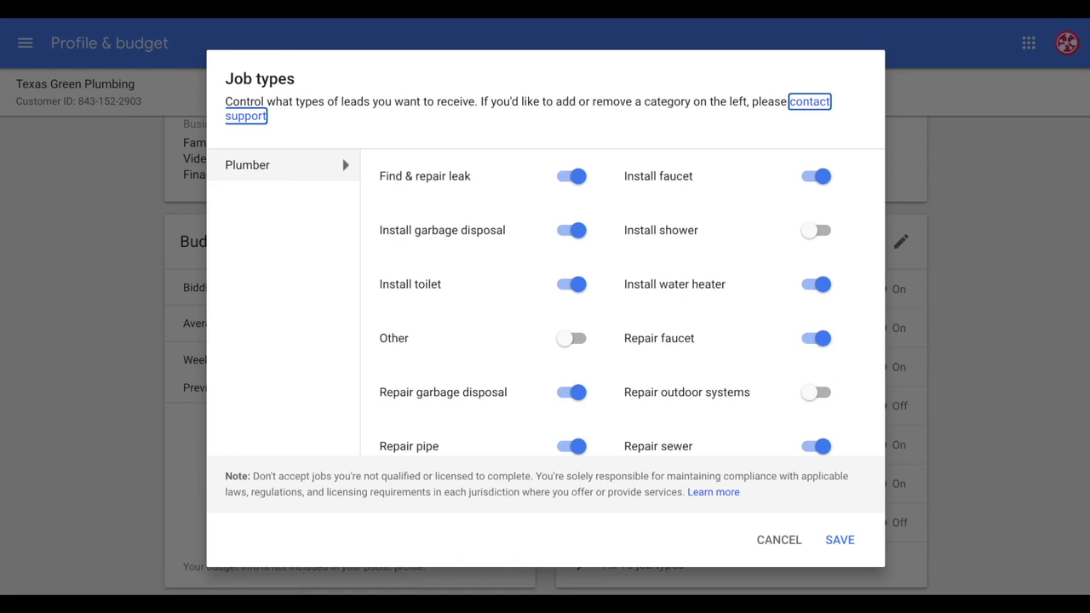
right_click(375, 17)
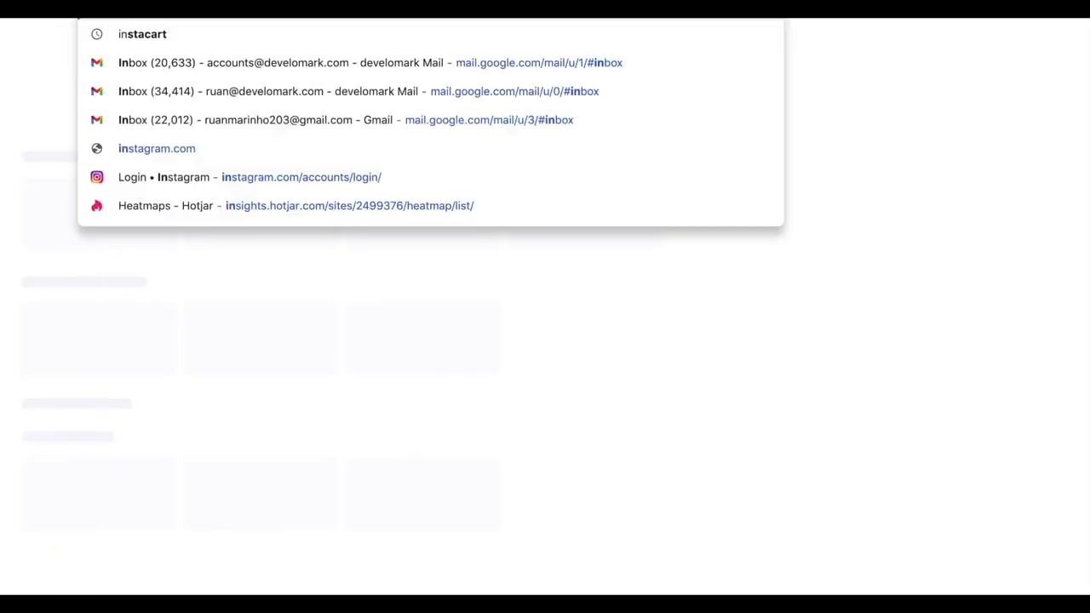
Search Google for 'install garbage disposal', then for 'leak detection dallas tx'
type("sta")
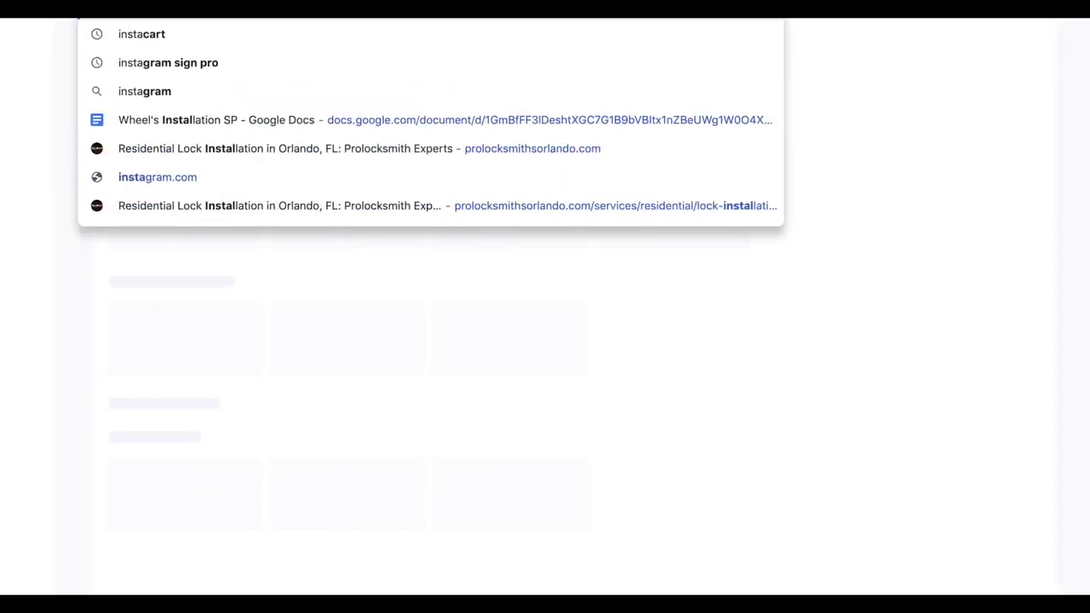
type("ll garage disposal")
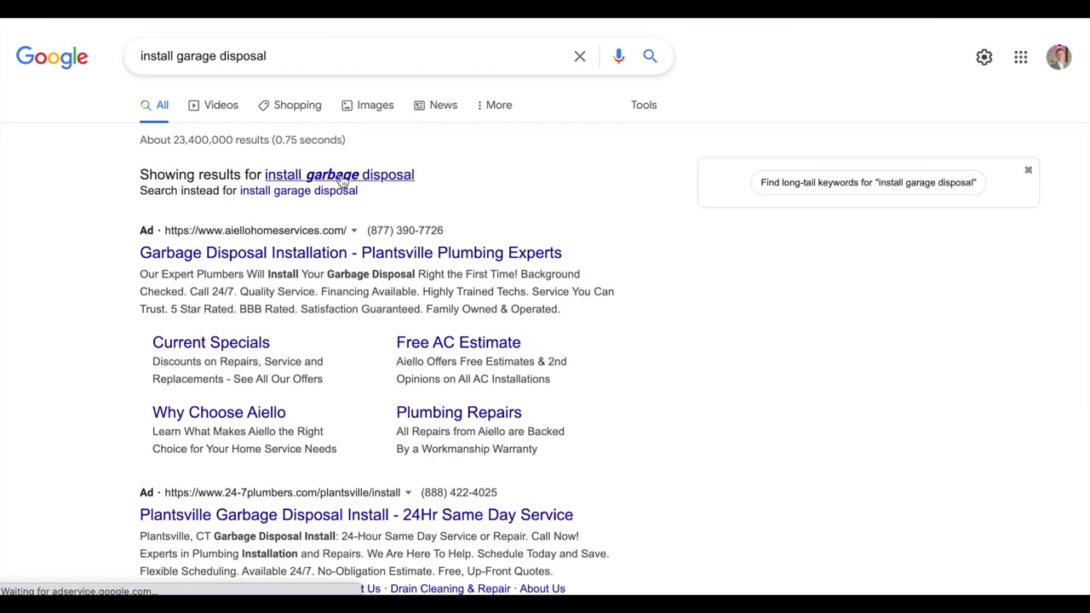
left_click(340, 176)
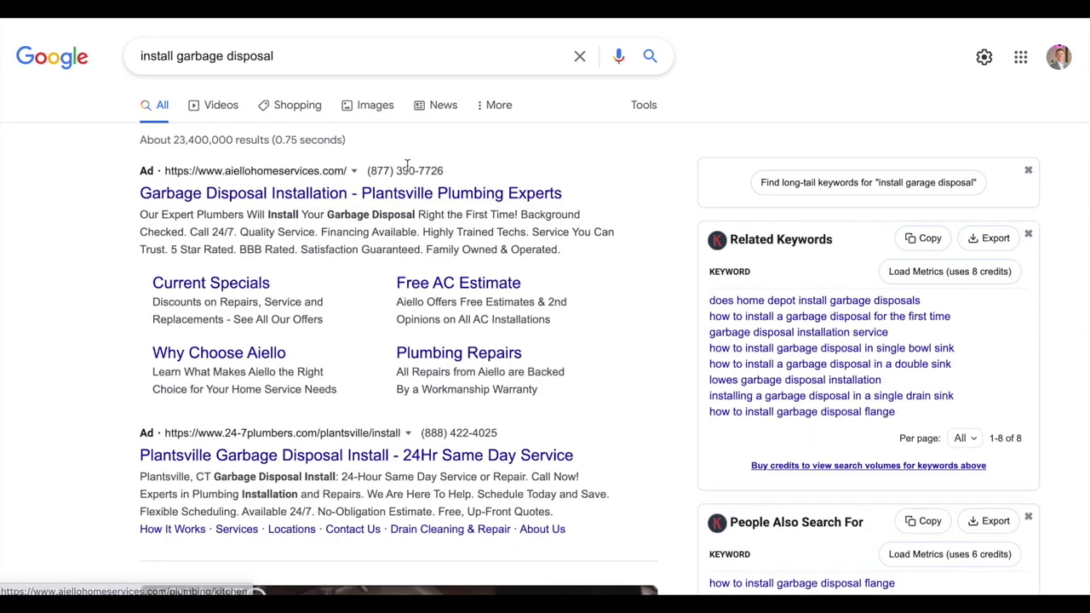
left_click(281, 56)
key("ctrl+a")
type("leak dete")
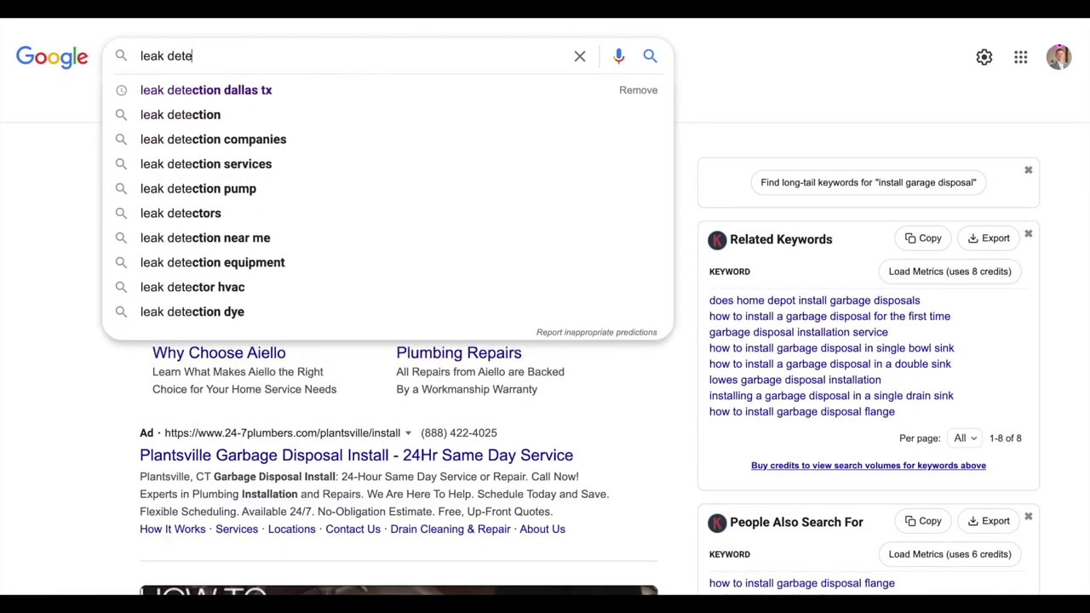
left_click(159, 85)
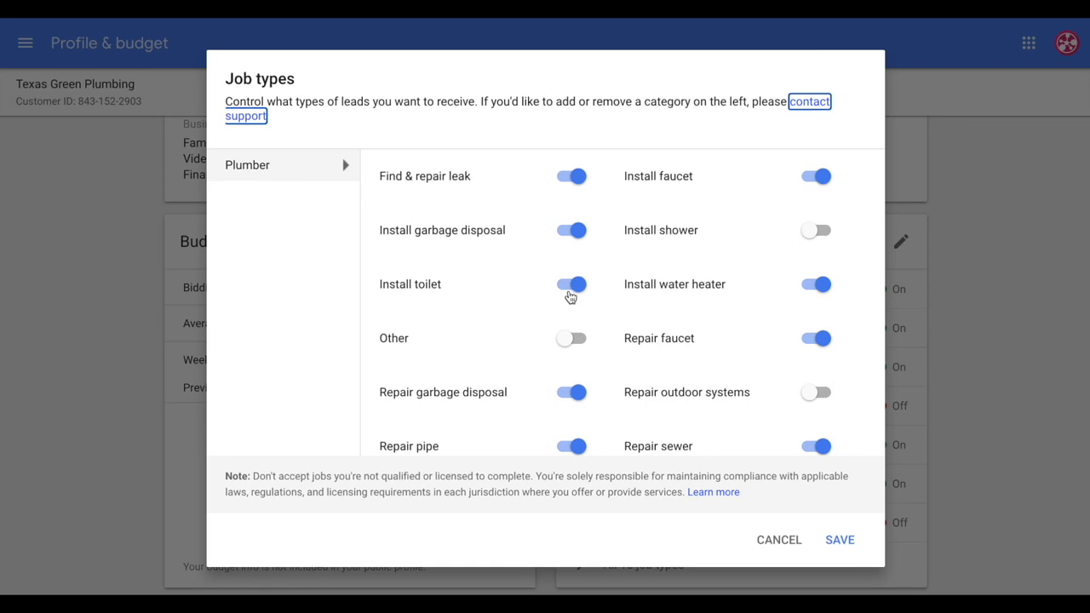
Leave the job types unchanged and search Google for 'aiello home services'
left_click(576, 133)
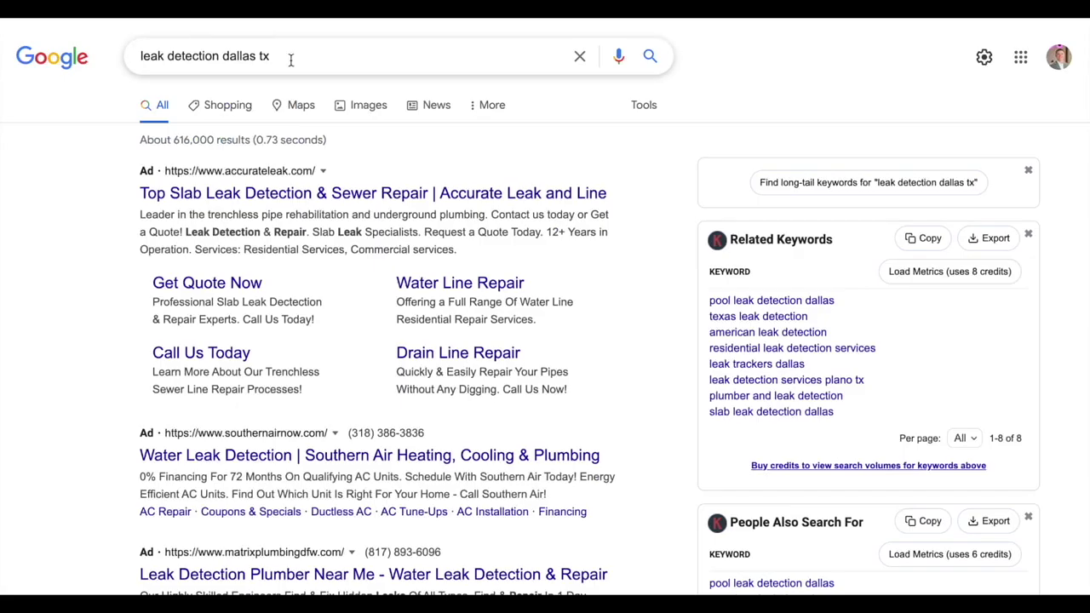
triple_click(287, 61)
type("aiello")
left_click(198, 112)
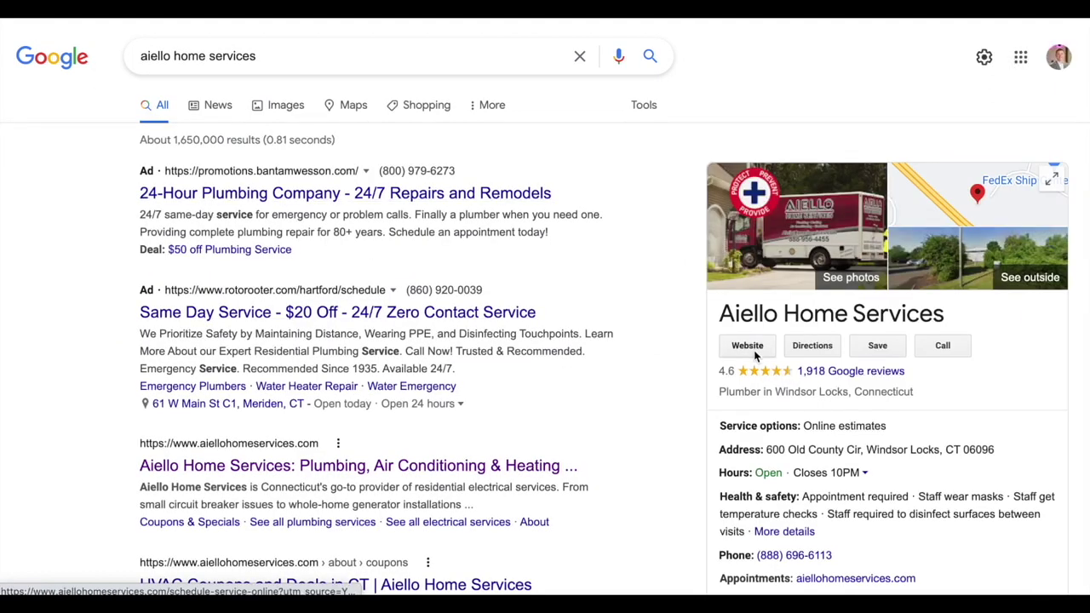
Open Aiello Home Services' website to its Request a Service Visit form, step 1 of 3
left_click(747, 402)
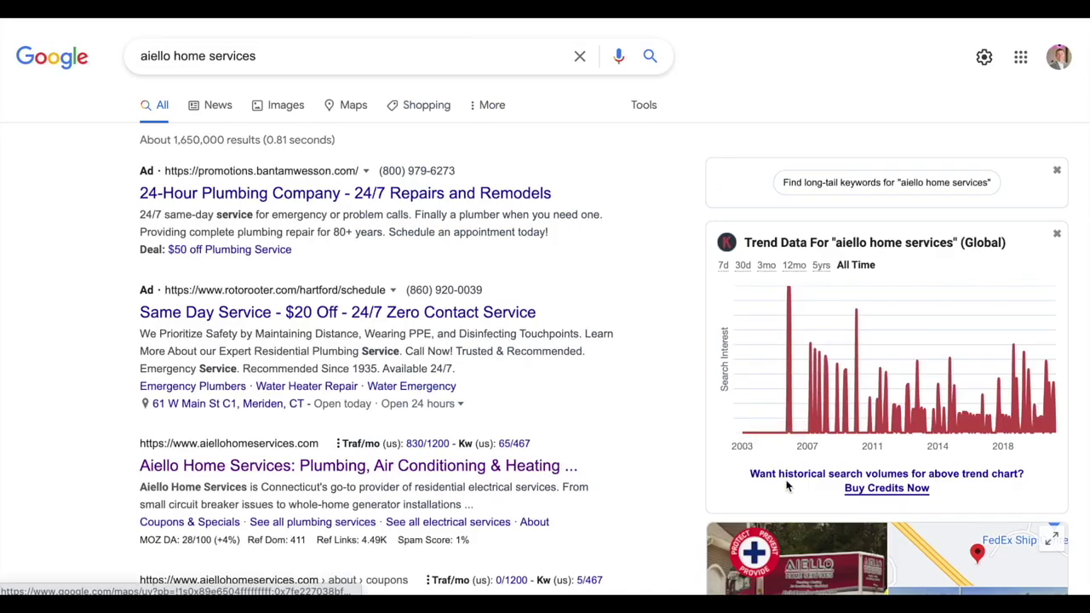
scroll(762, 518, "down", 2)
left_click(762, 517)
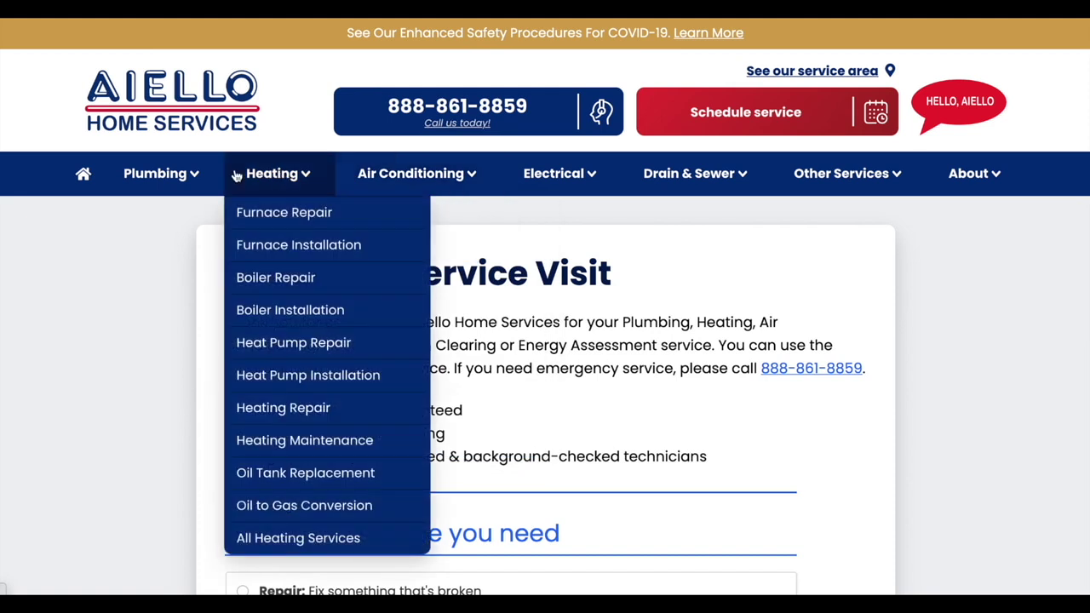
mouse_move(553, 179)
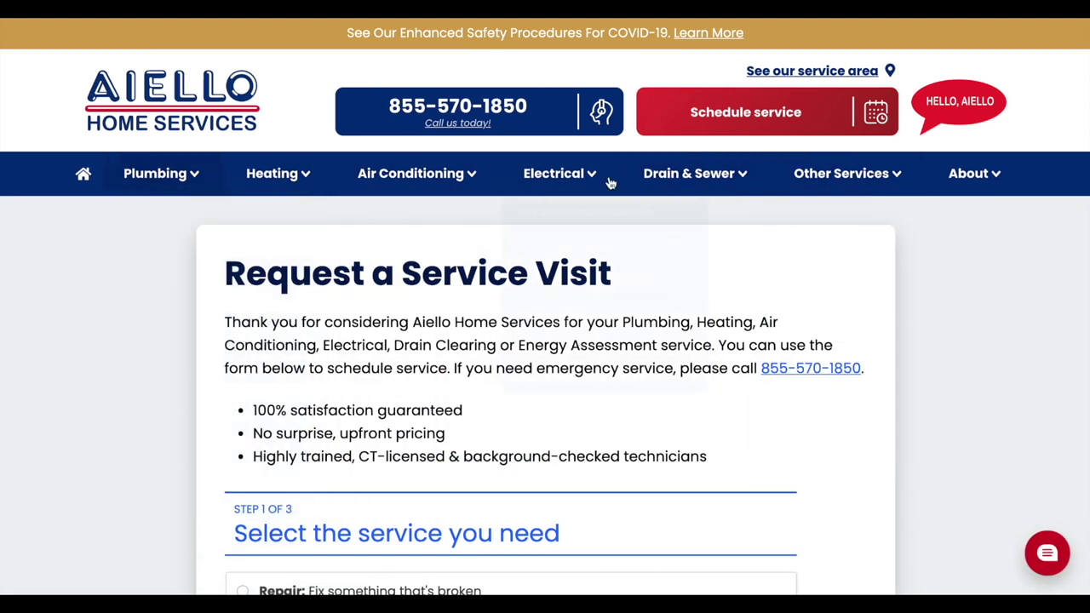
mouse_move(756, 175)
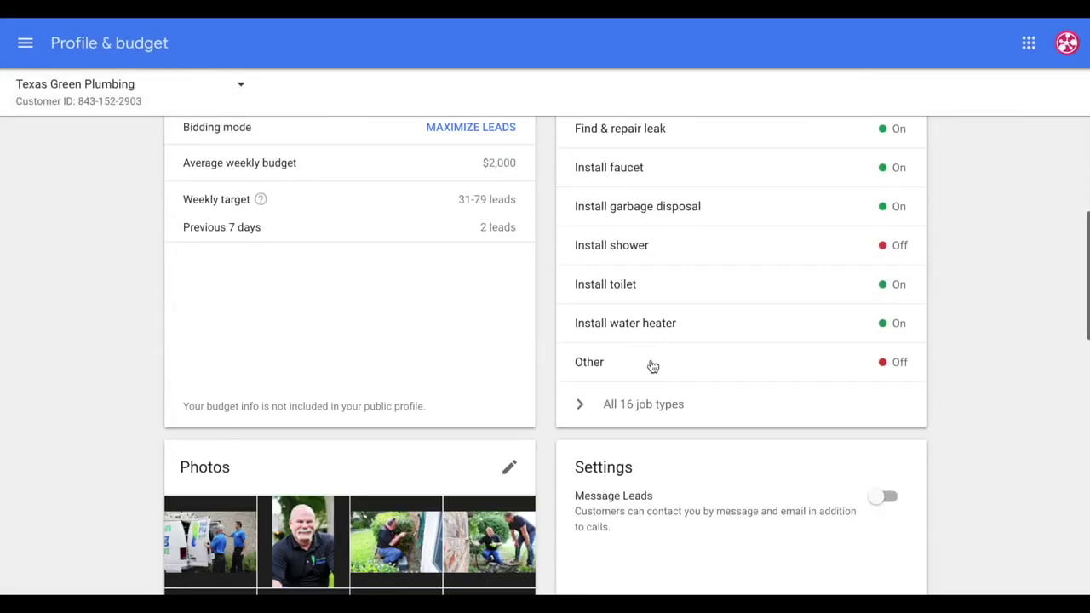
scroll(673, 368, "down", 4)
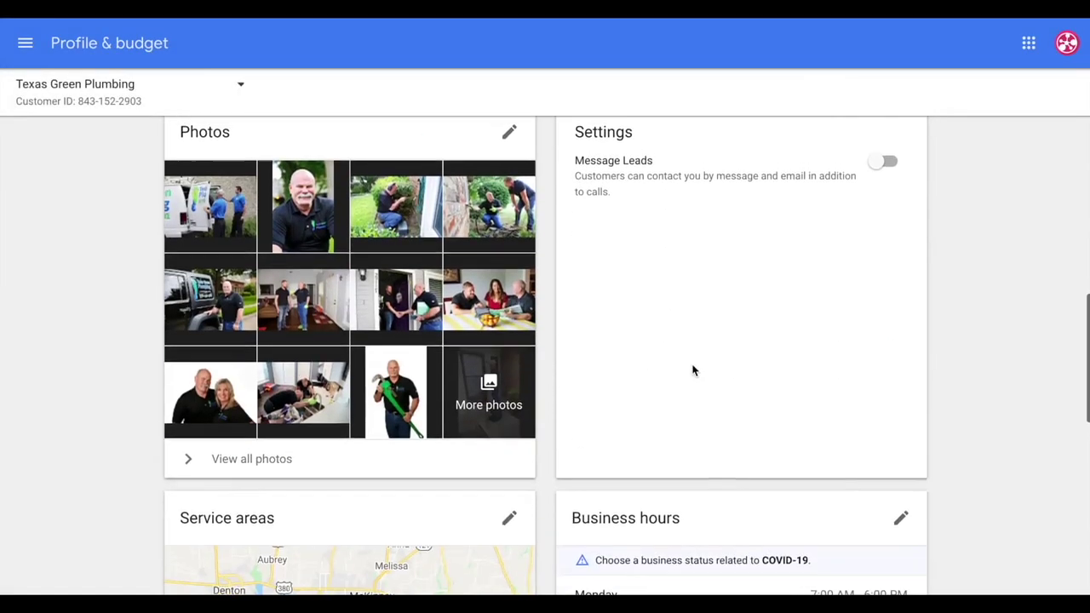
scroll(647, 347, "up", 1)
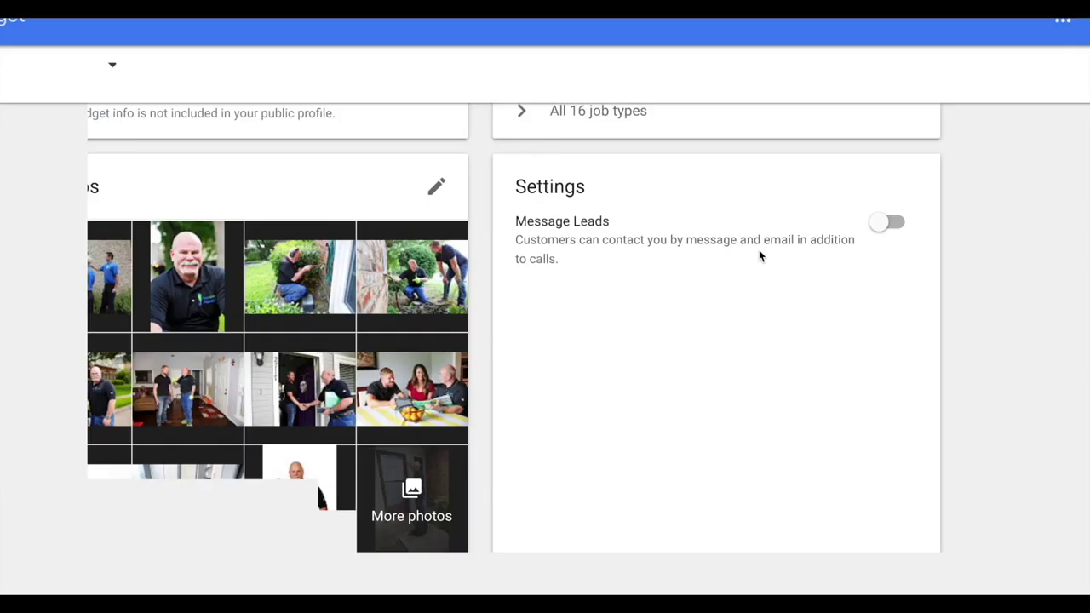
scroll(704, 365, "down", 5)
left_click_drag(811, 287, 813, 320)
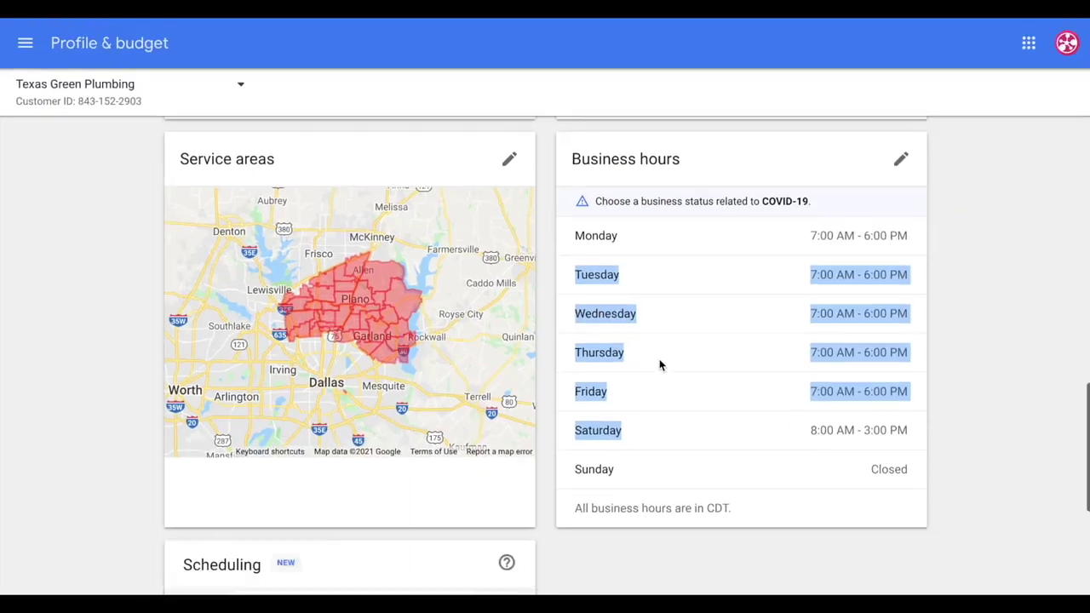
scroll(659, 365, "down", 3)
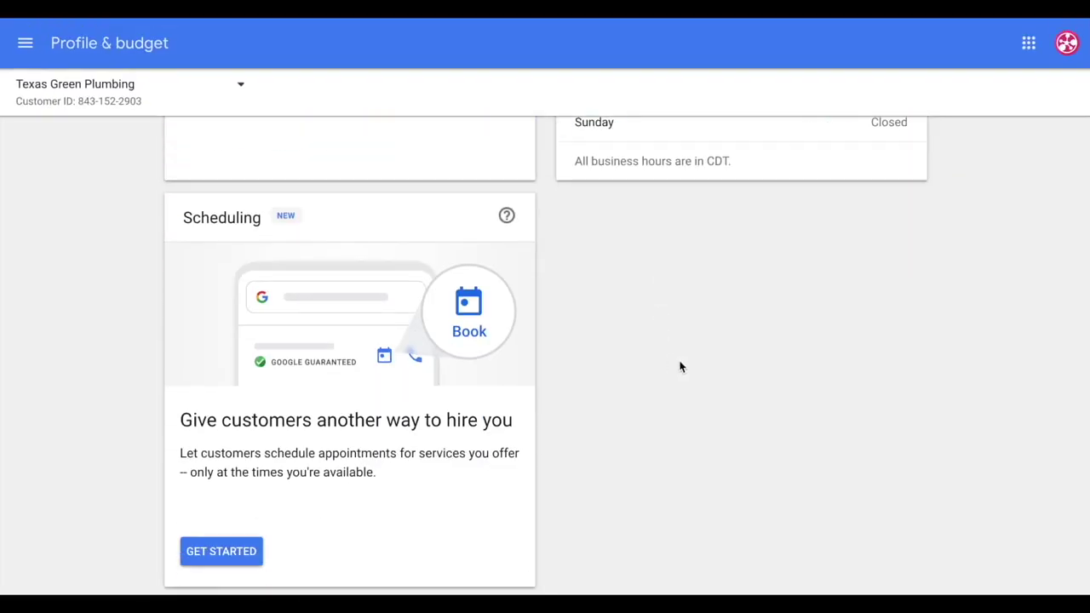
Start setting up the Scheduling feature for customer appointment booking
left_click(223, 552)
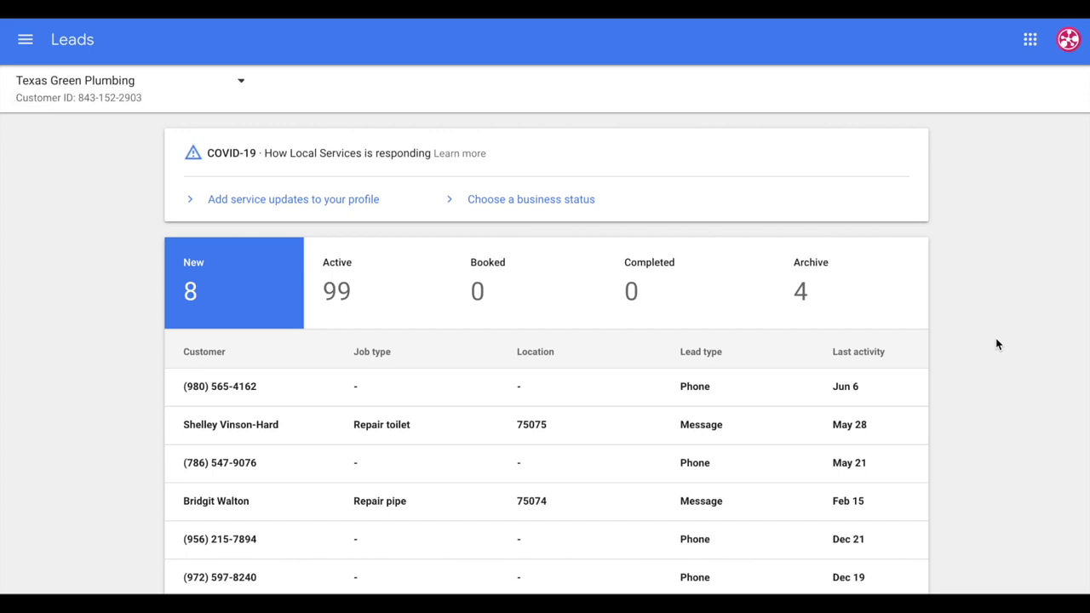
Switch the Leads list to the 99 Active leads
left_click(373, 308)
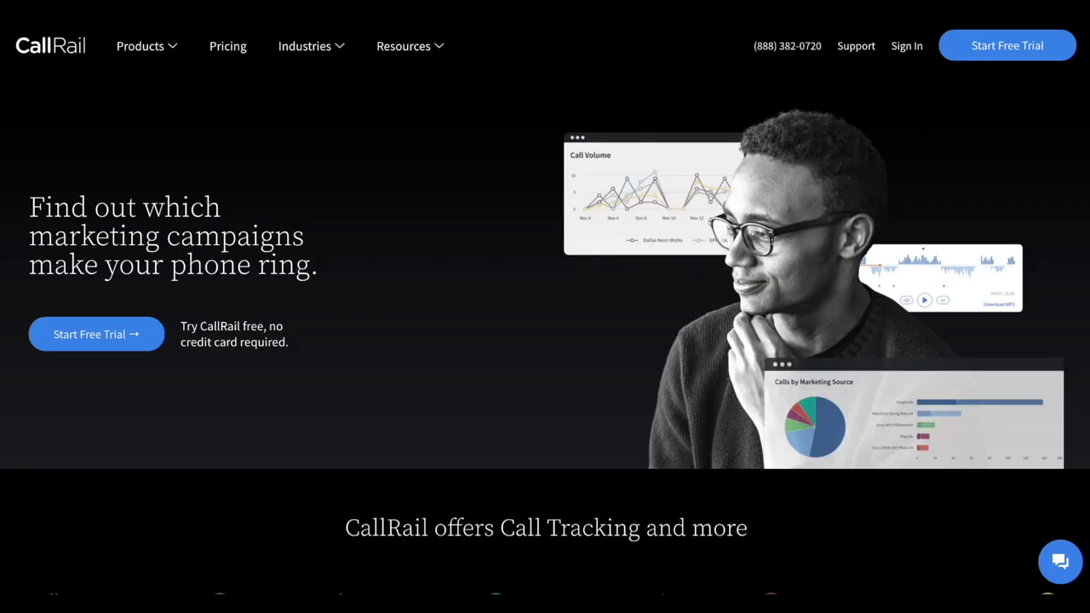
Sign in to CallRail and choose the Develomark Agency account
left_click(904, 47)
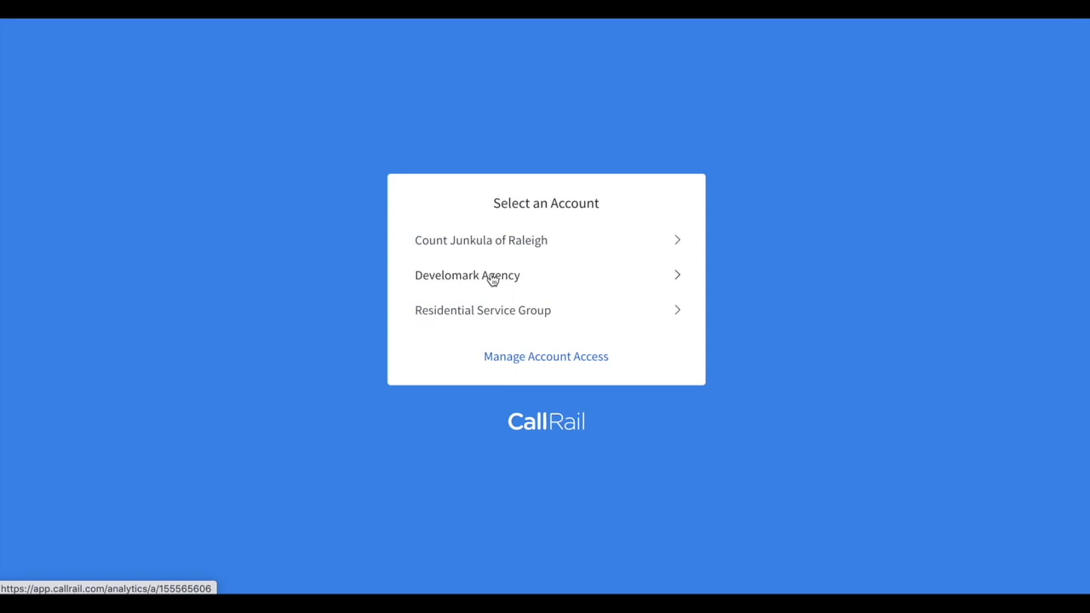
left_click(492, 277)
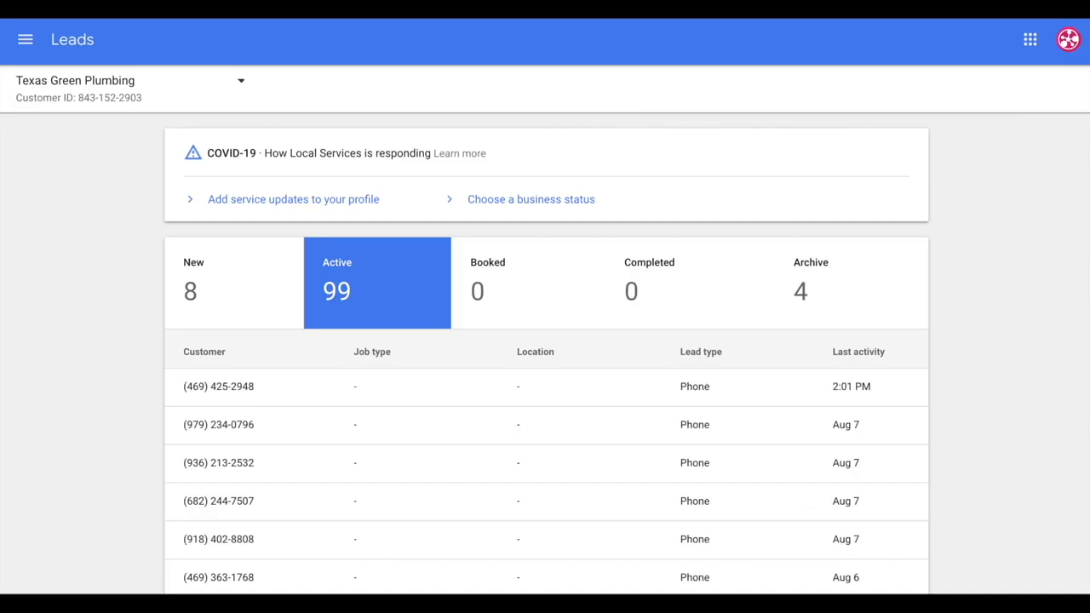
Preview the newest active lead and the next Aug 7 lead, returning to the leads list each time
left_click(324, 389)
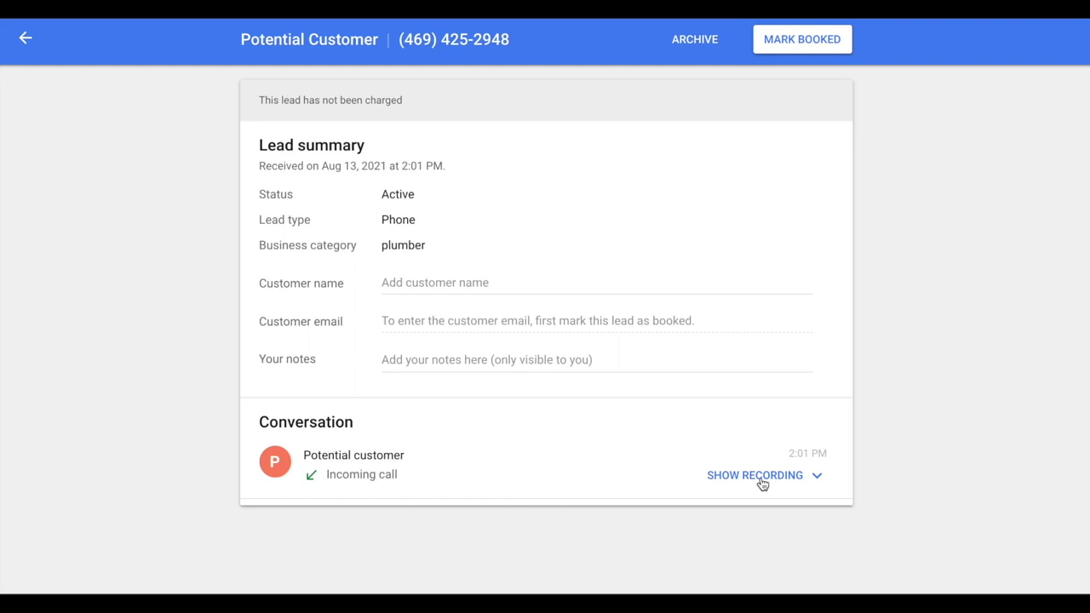
left_click(27, 39)
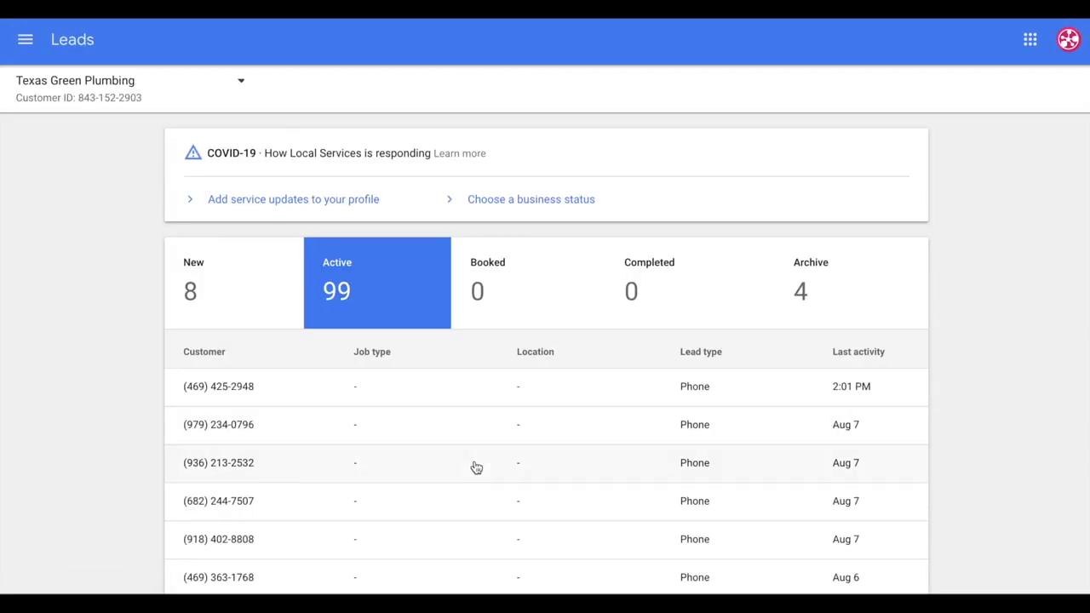
left_click(484, 439)
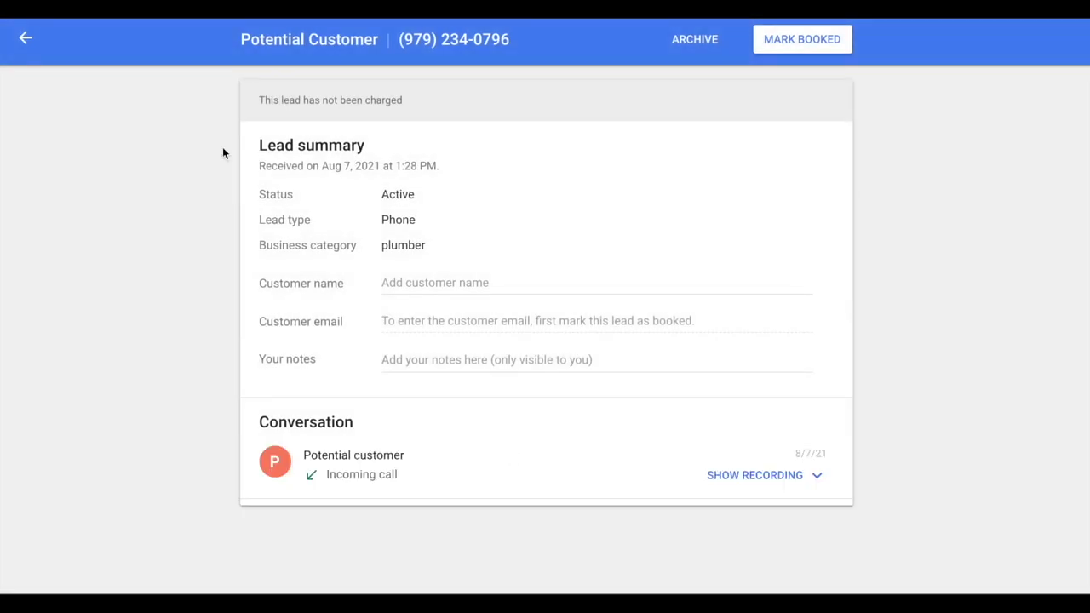
left_click(26, 38)
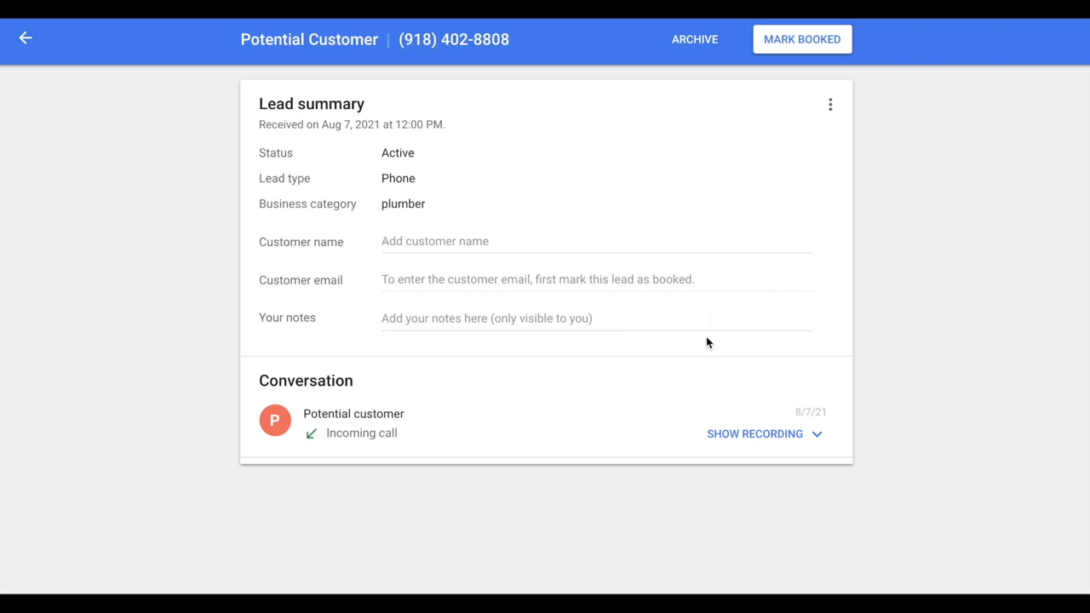
Copy the Aug 7, 12:00 PM lead's phone number from its header
left_click_drag(516, 49, 399, 41)
right_click(398, 41)
left_click(438, 69)
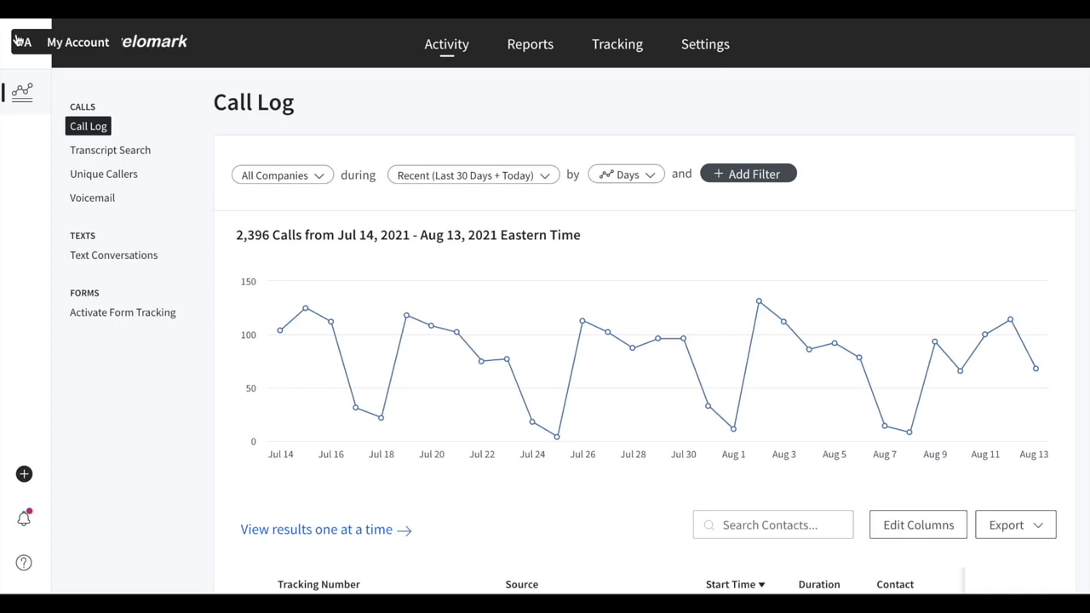
Switch to Residential Service Group and search the call log for the lead's copied number
left_click(35, 32)
left_click(138, 405)
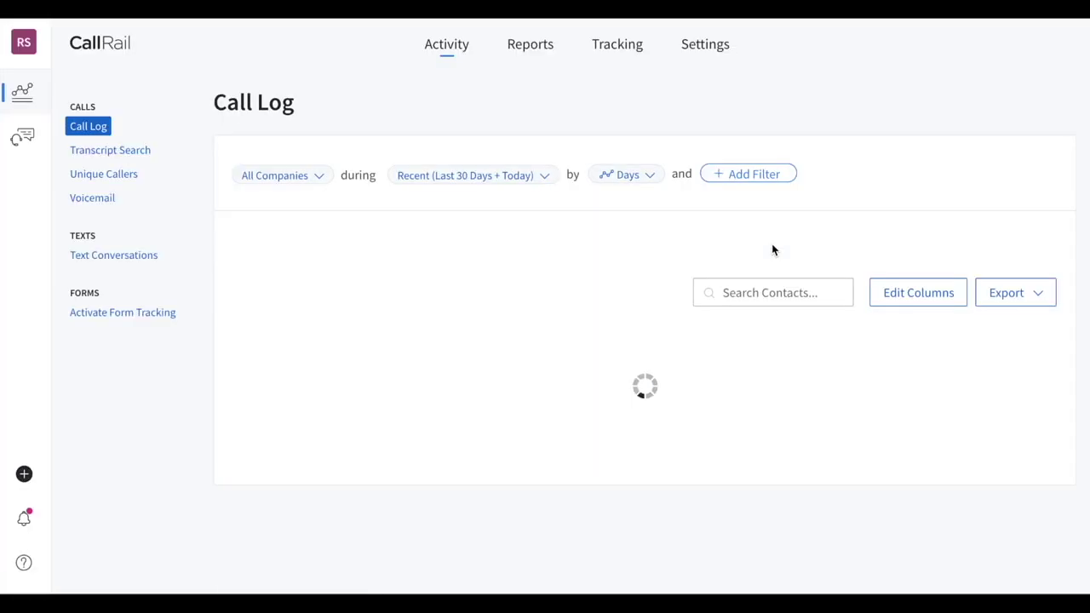
left_click(777, 526)
key("ctrl+v")
Check the matching Aug 7 call's 36s duration, then play and pause its recording
scroll(800, 511, "down", 2)
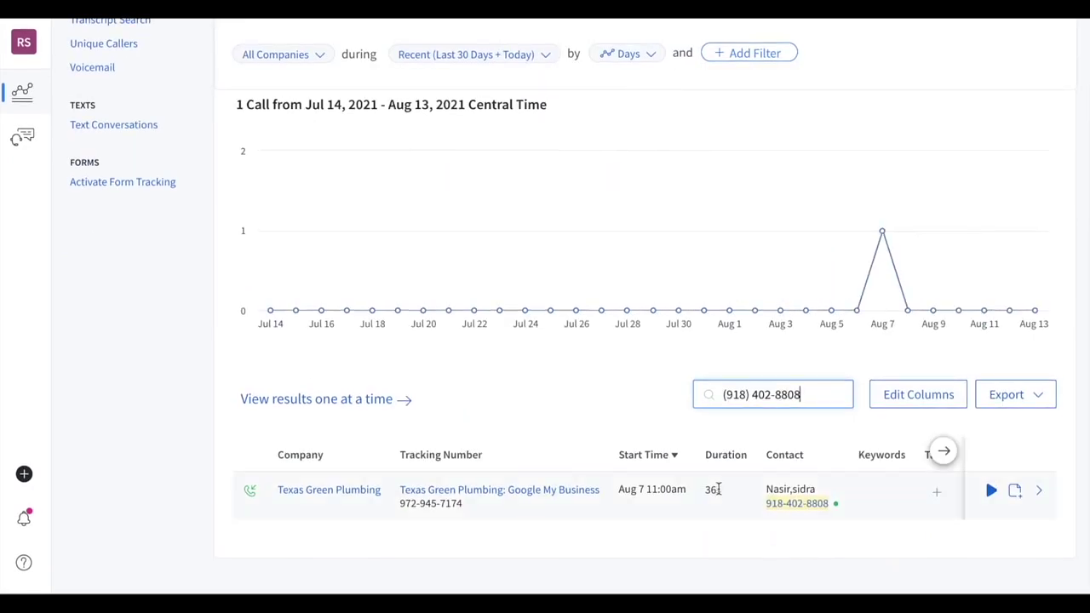
left_click_drag(689, 499, 737, 499)
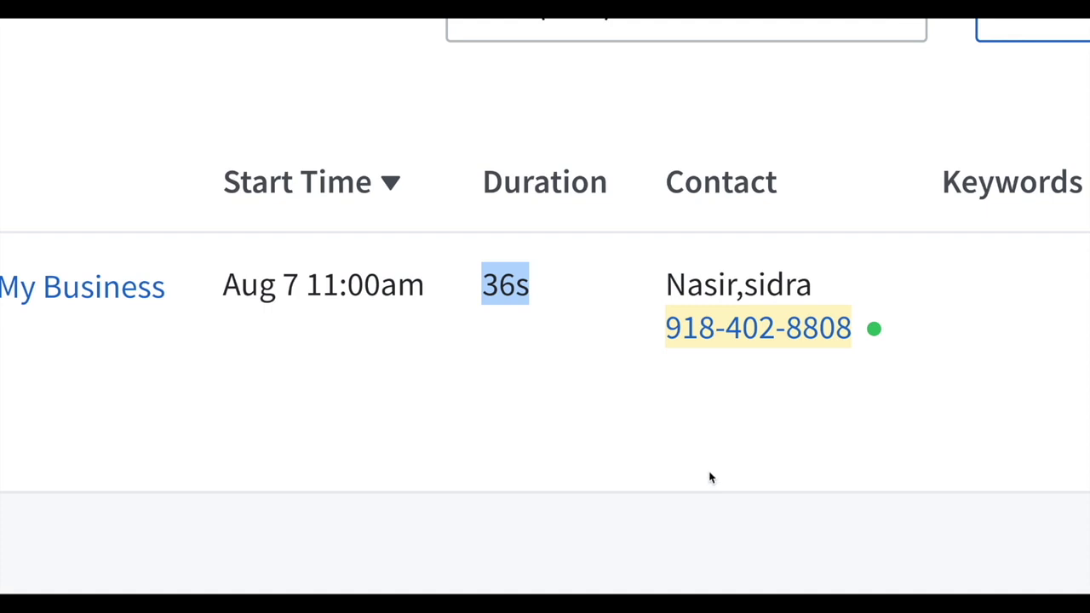
left_click(764, 304)
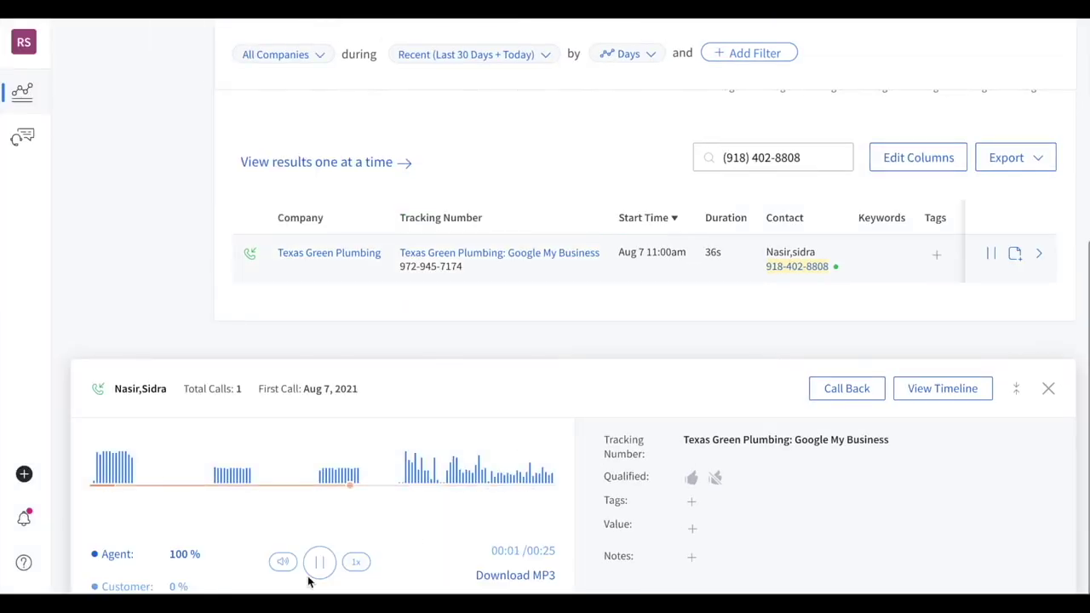
left_click(320, 564)
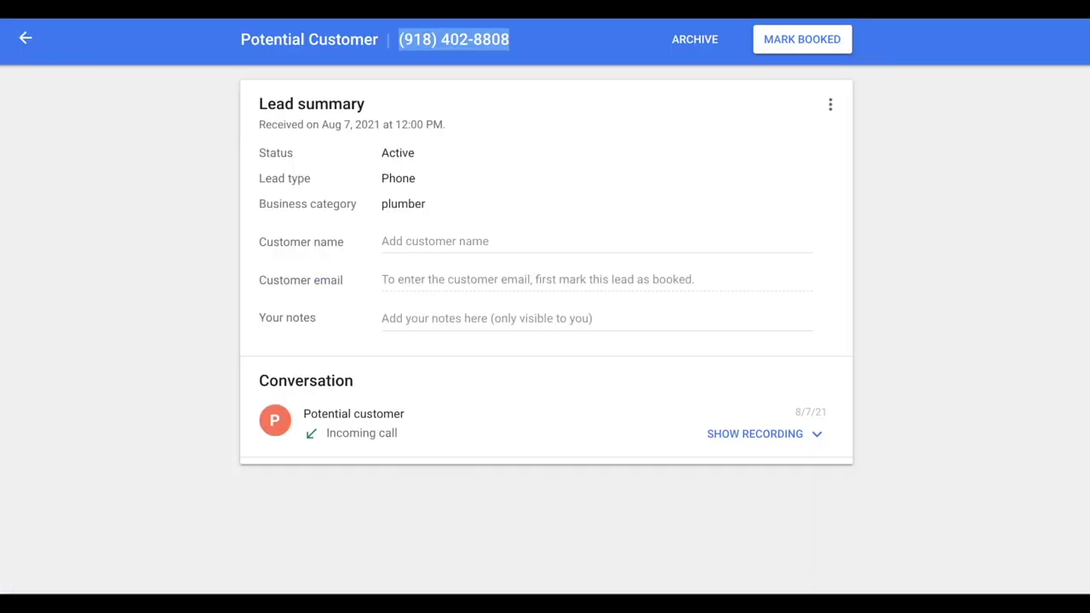
Play the lead's call recording muted, skipping ahead to 0:20
left_click(747, 436)
left_click(366, 501)
left_click_drag(706, 492, 679, 491)
left_click_drag(475, 493, 628, 494)
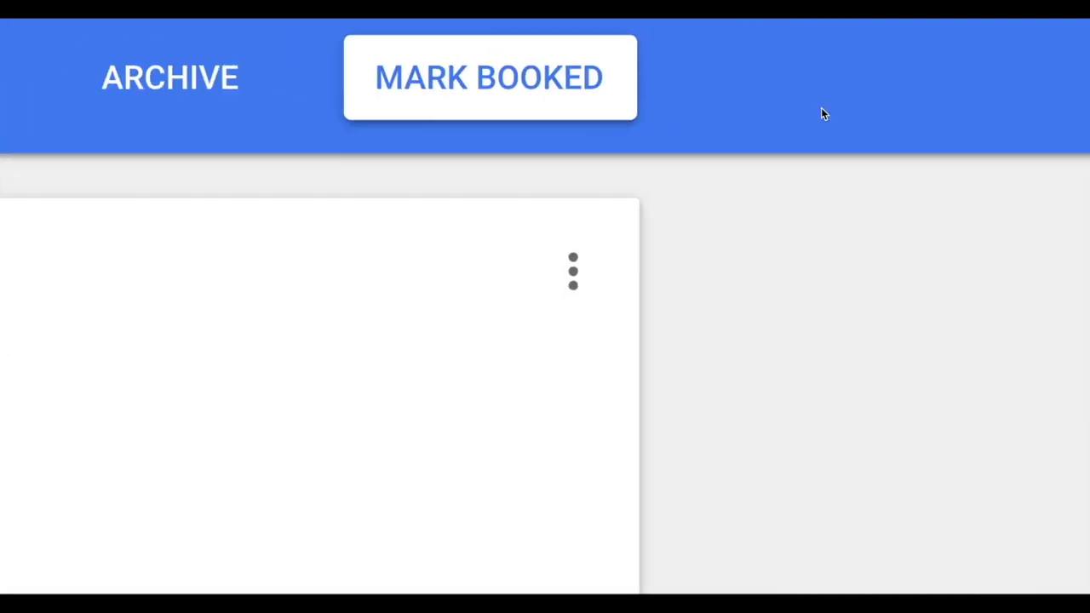
Start a dispute from the lead's options menu, then dismiss the credit request dialog
left_click(830, 107)
left_click(861, 109)
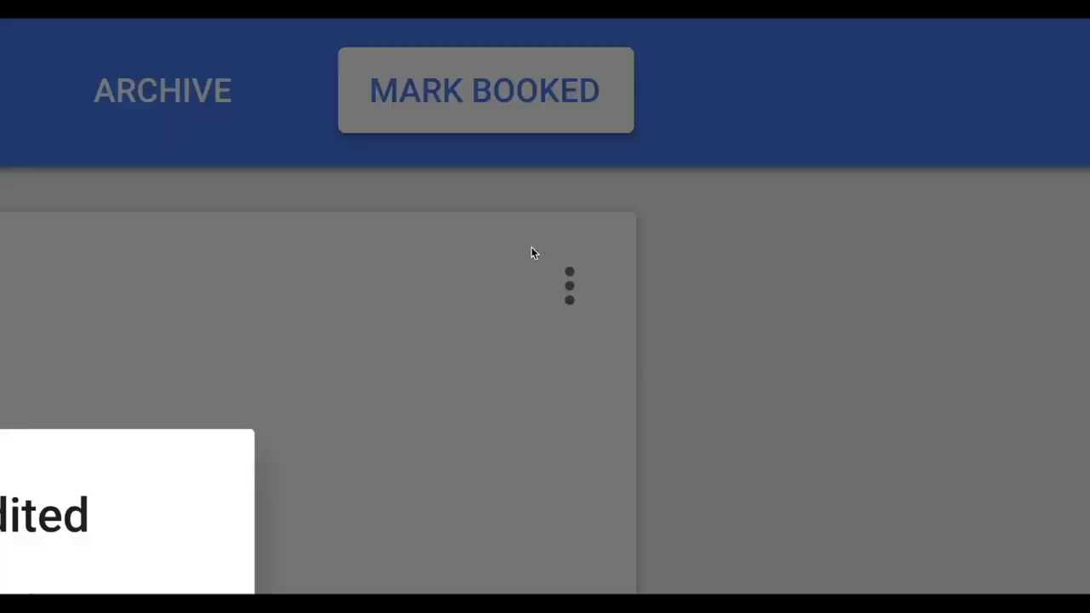
left_click(531, 249)
left_click(570, 285)
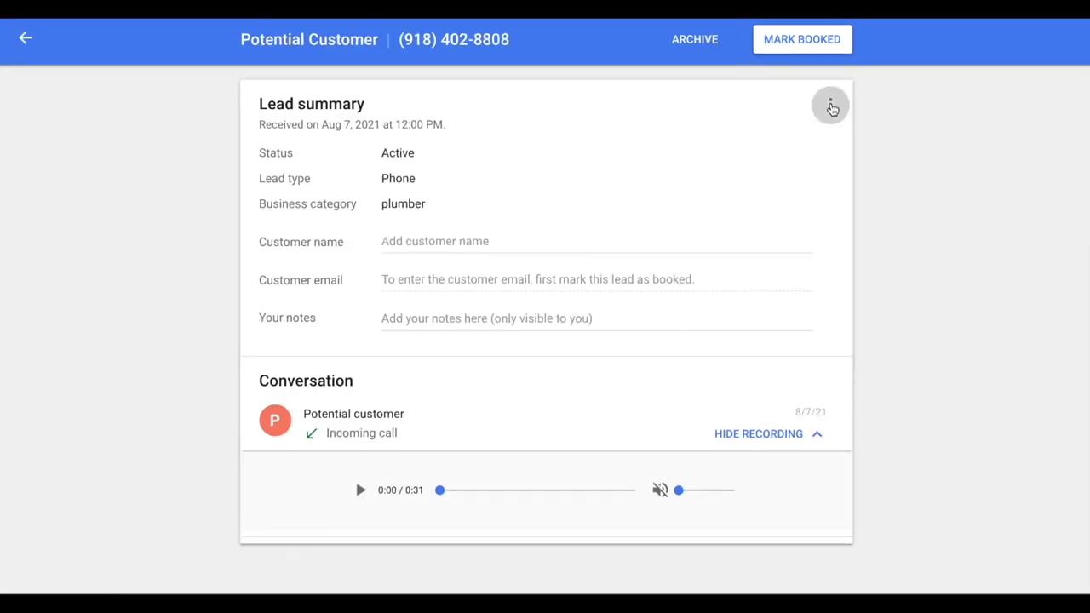
Submit a credit dispute for the lead citing 'Spam or bot (not a human)'
left_click(633, 307)
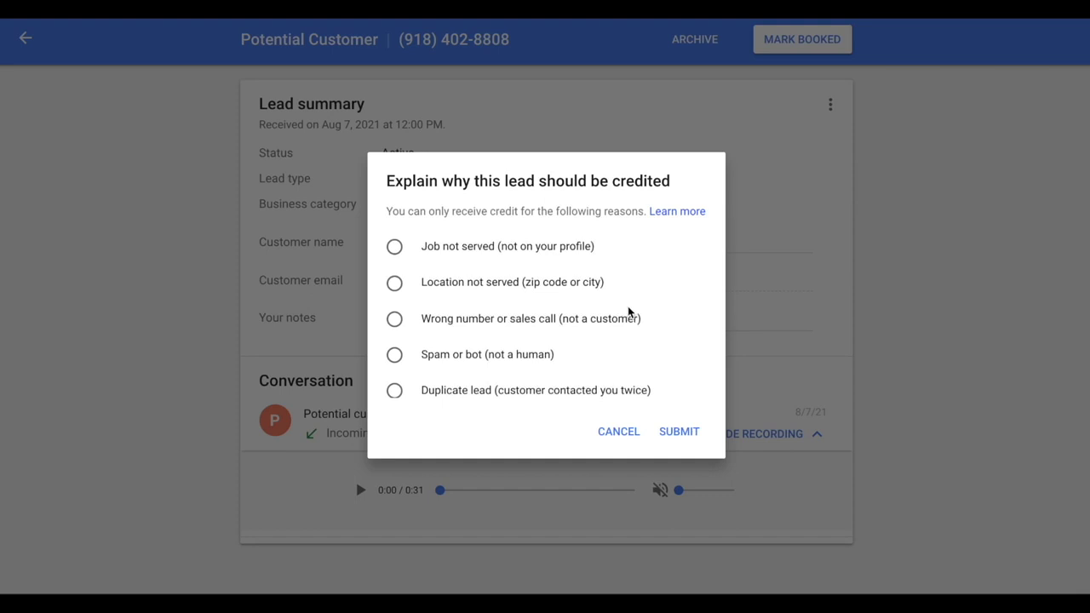
left_click(451, 357)
left_click(673, 433)
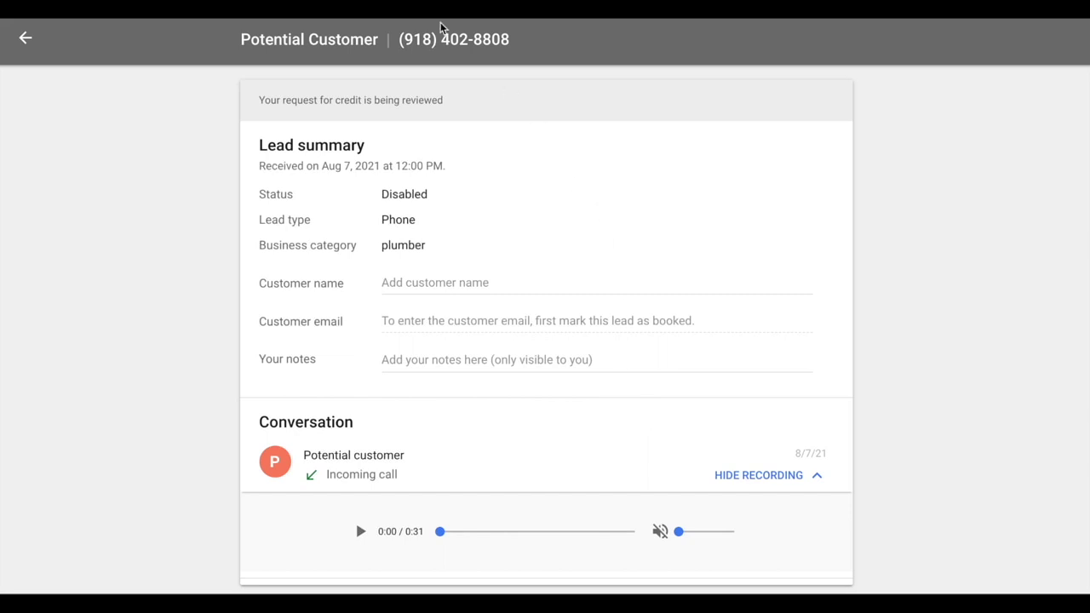
Copy the lead's phone number from the header again
left_click_drag(492, 44, 503, 41)
right_click(503, 41)
left_click(521, 70)
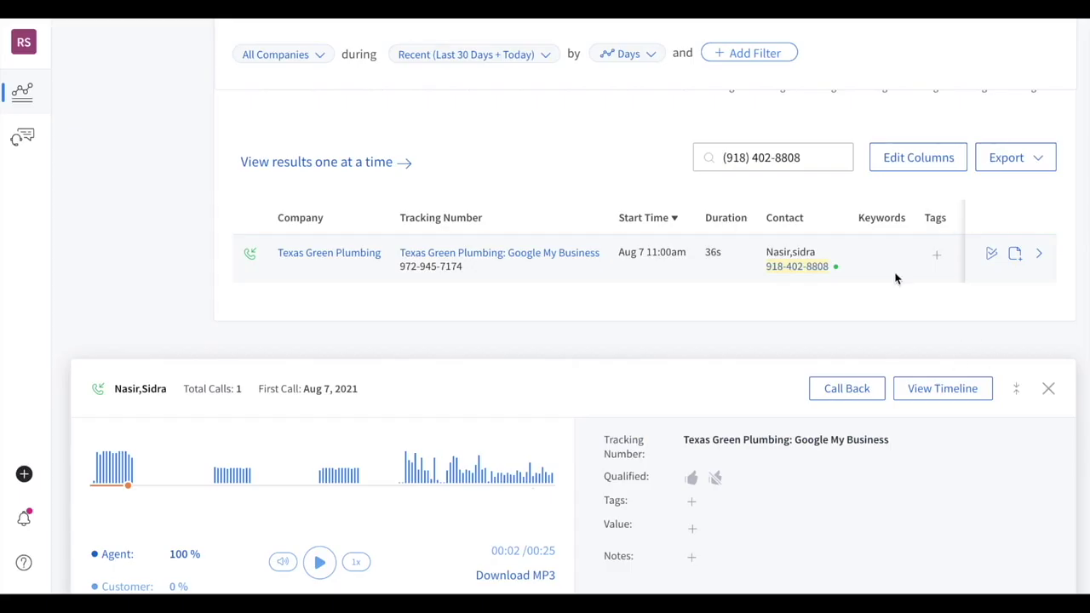
scroll(851, 277, "up", 3)
Switch to Develomark Agency and filter the call log to the Bioclean company
left_click(24, 42)
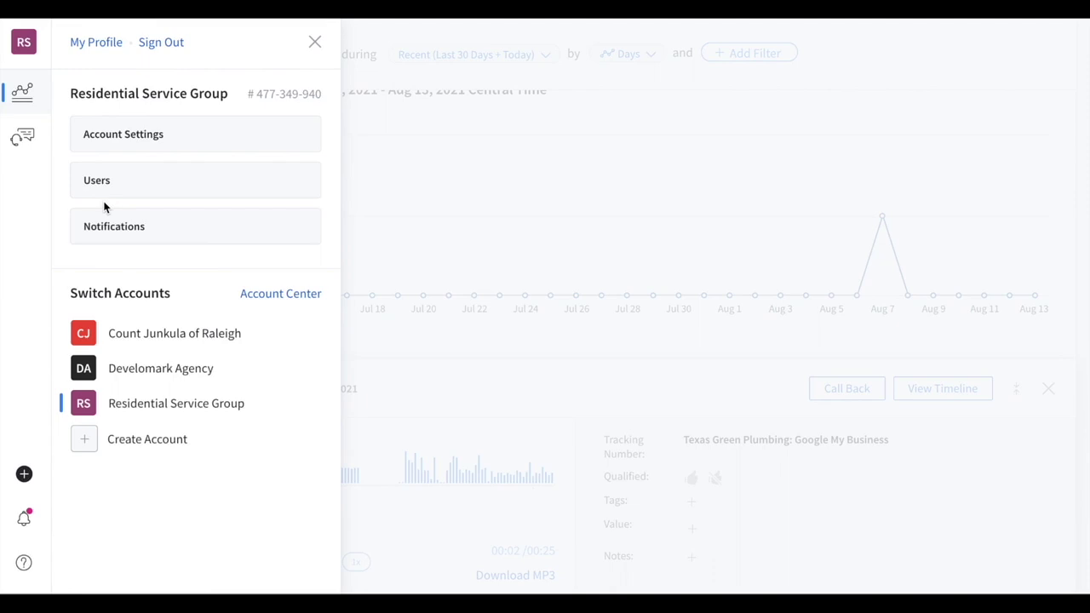
left_click(151, 368)
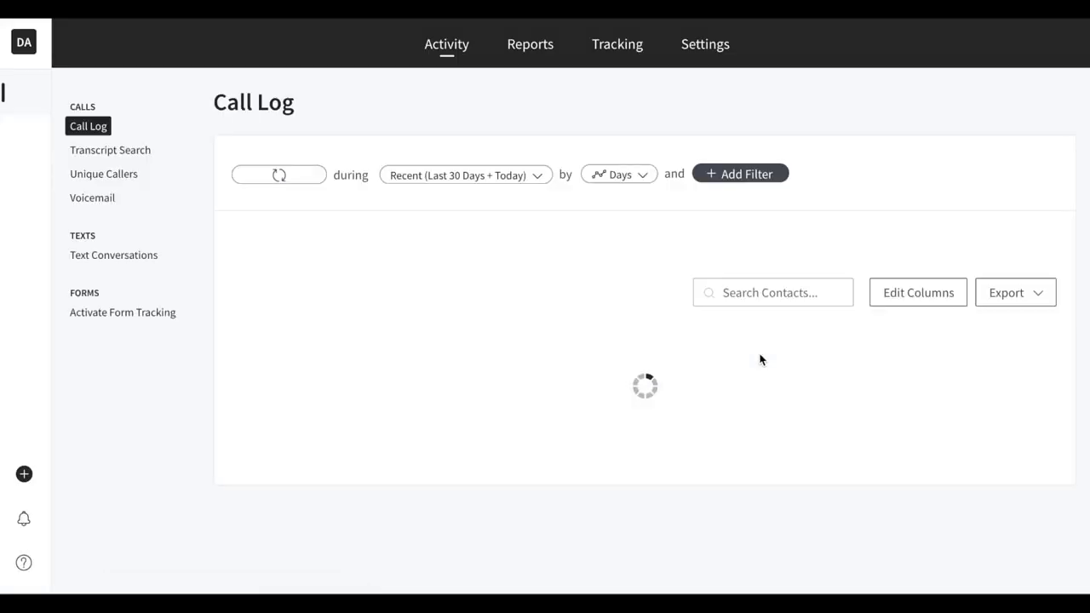
left_click(318, 174)
type("bioclean")
right_click(303, 272)
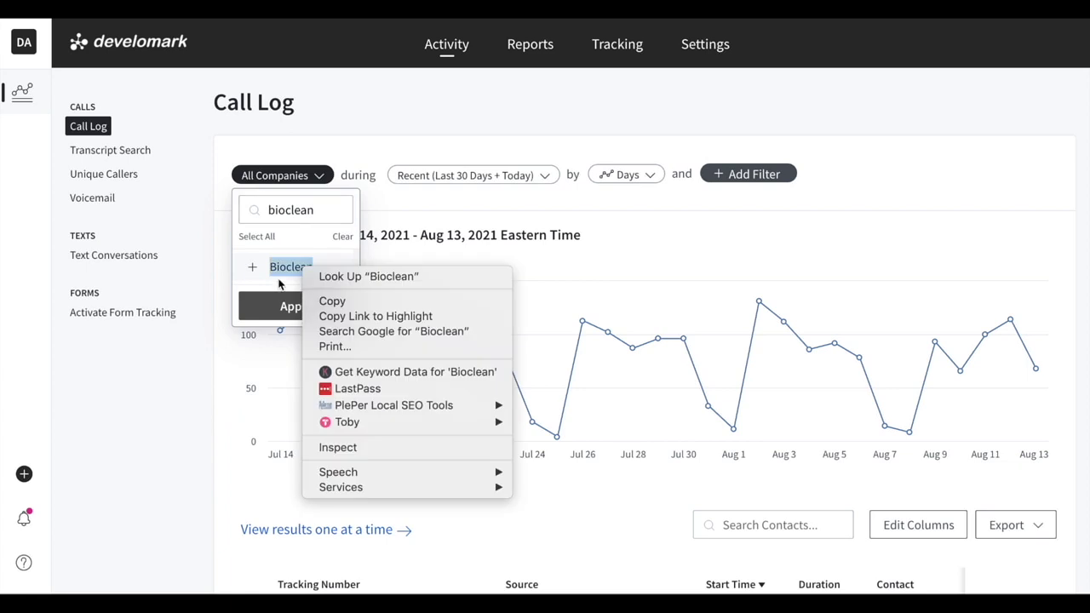
left_click(281, 269)
left_click(289, 306)
Browse the Bioclean call log, going to page 4 and reloading it
scroll(937, 349, "down", 5)
scroll(809, 336, "right", 3)
scroll(809, 337, "down", 15)
scroll(811, 343, "down", 20)
left_click(621, 506)
scroll(928, 443, "down", 10)
scroll(906, 441, "down", 15)
left_click(615, 506)
scroll(856, 416, "down", 10)
scroll(860, 419, "down", 3)
scroll(849, 418, "up", 15)
Add a Tags filter for Local Service Ads to the call log
left_click(723, 173)
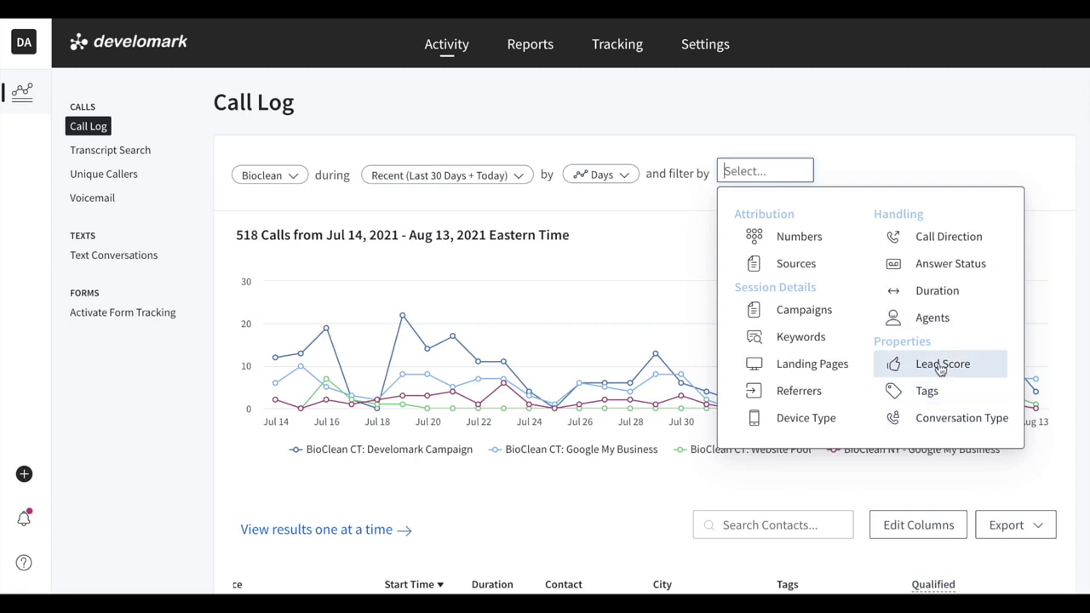
left_click(924, 391)
scroll(809, 439, "down", 1)
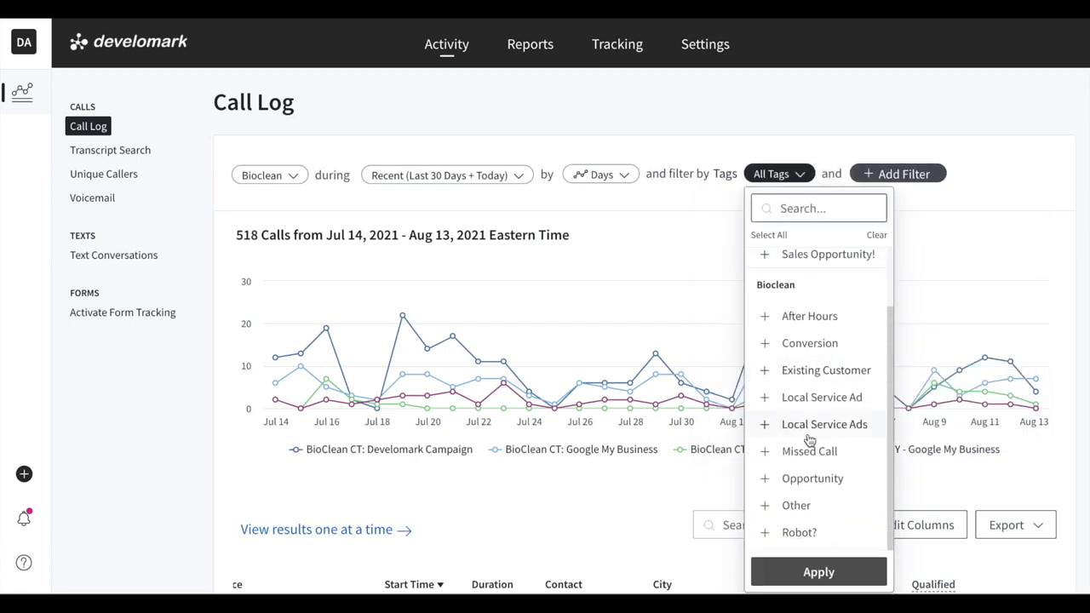
left_click(813, 425)
left_click(814, 572)
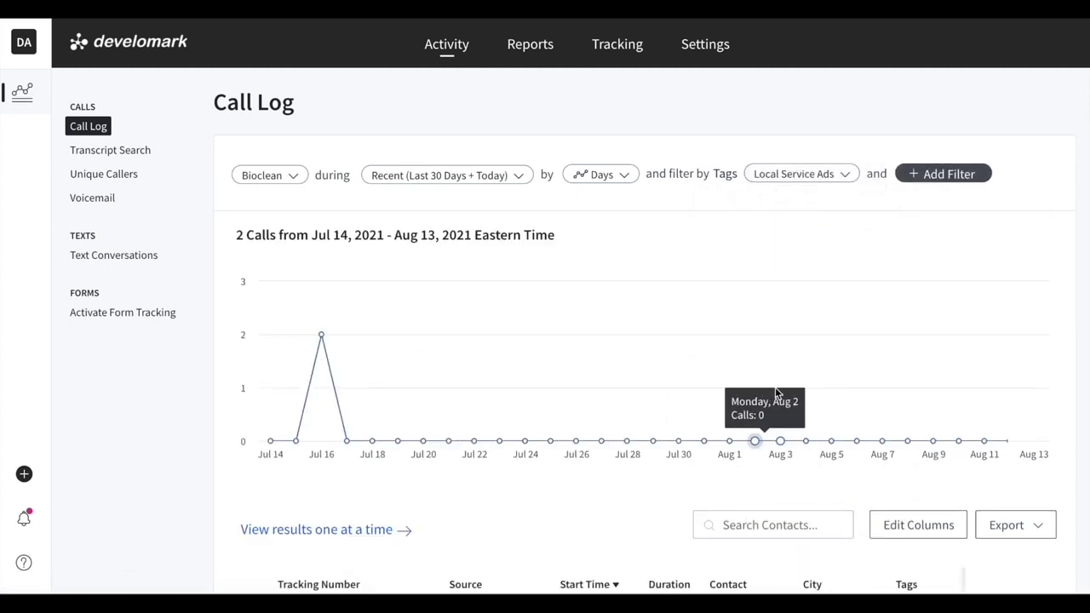
Review the first filtered call's contact details and Local Service Ads tag
scroll(867, 405, "down", 3)
scroll(572, 394, "right", 3)
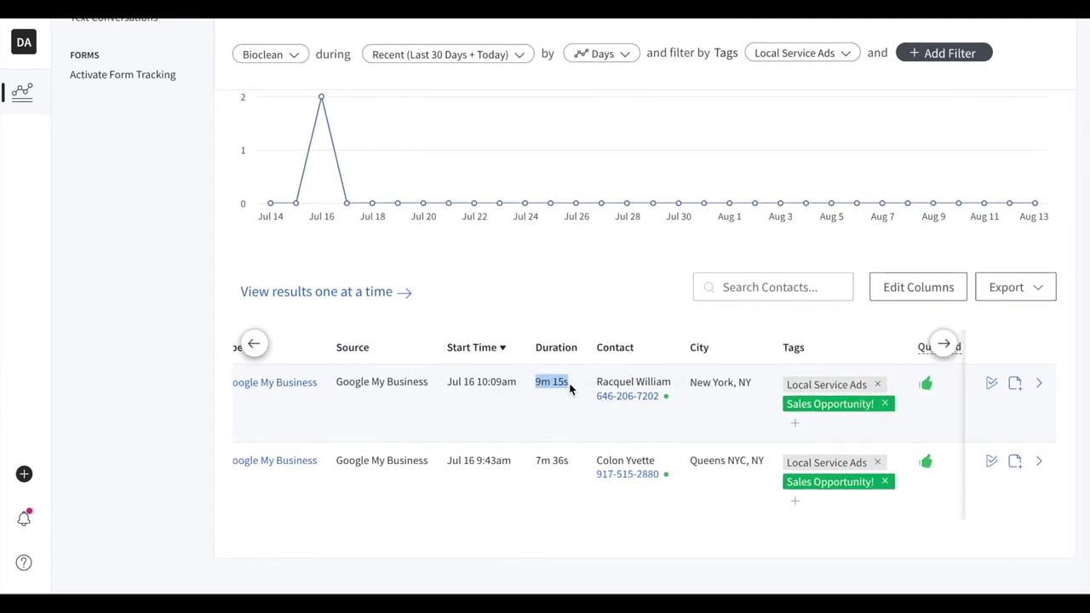
triple_click(594, 385)
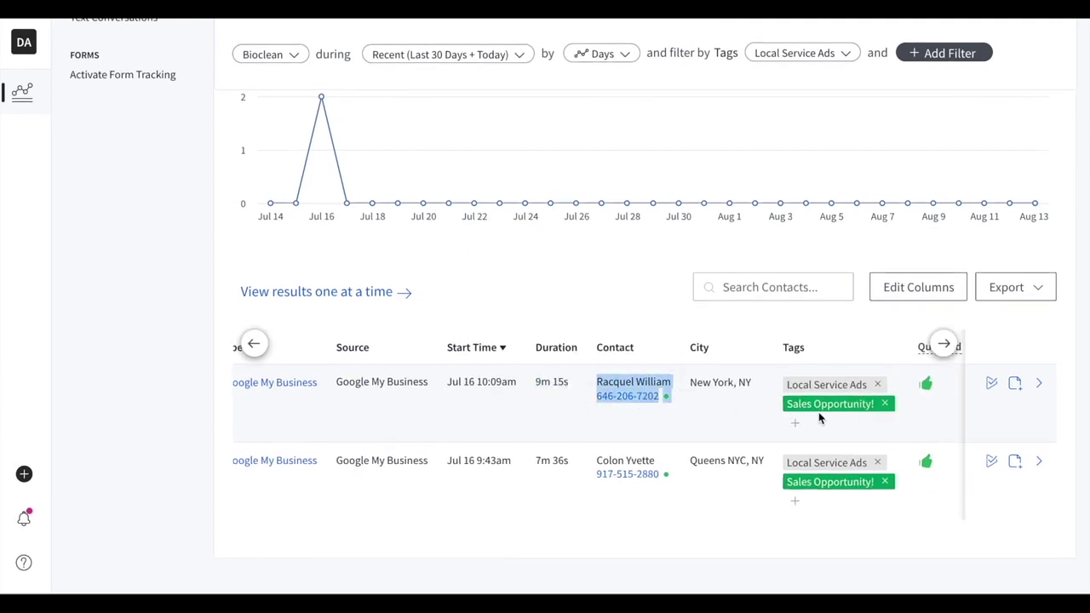
left_click_drag(852, 403, 792, 403)
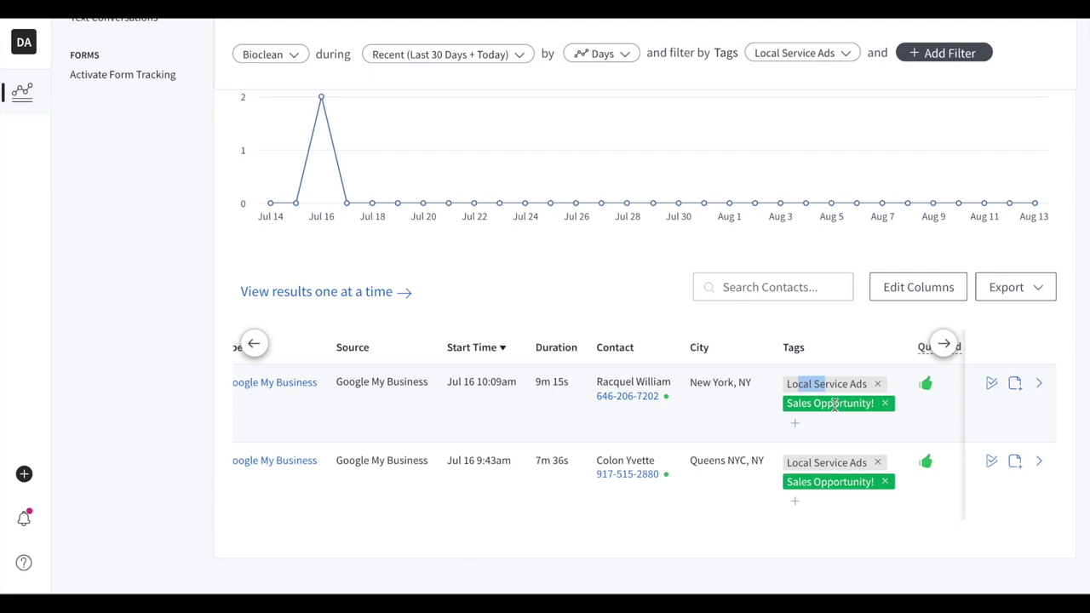